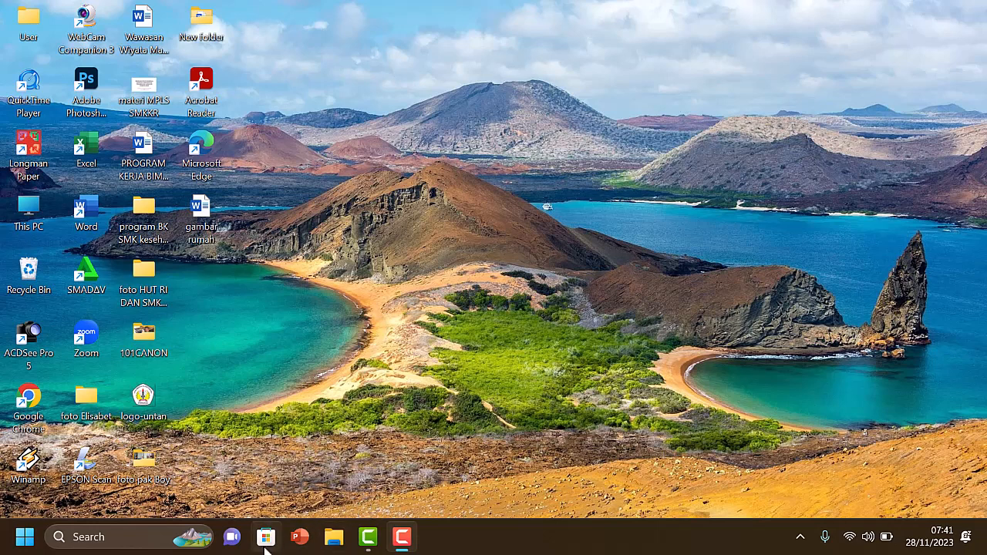
Search the Microsoft Store for PAINT 3D, and minimize the store window after checking the results
click(266, 538)
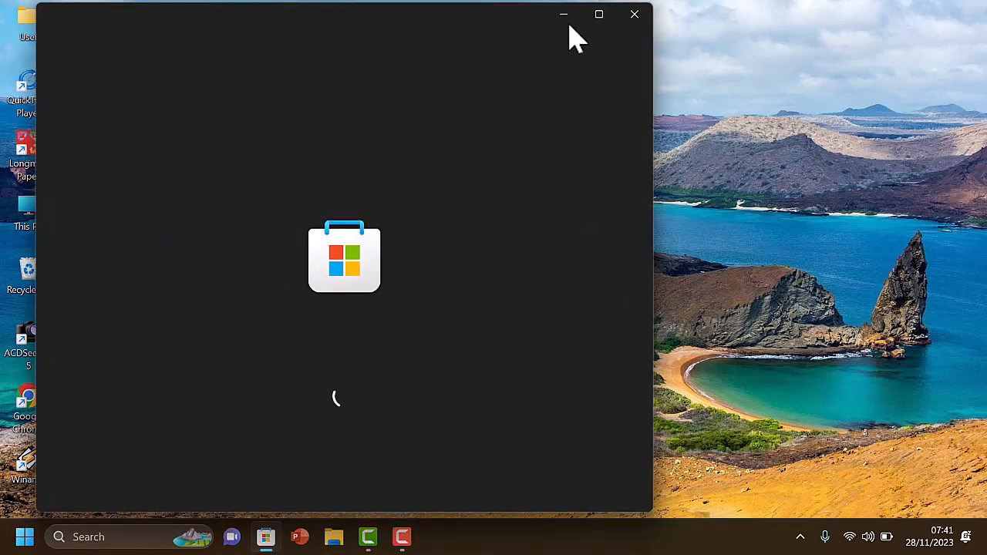
mouse_move(606, 24)
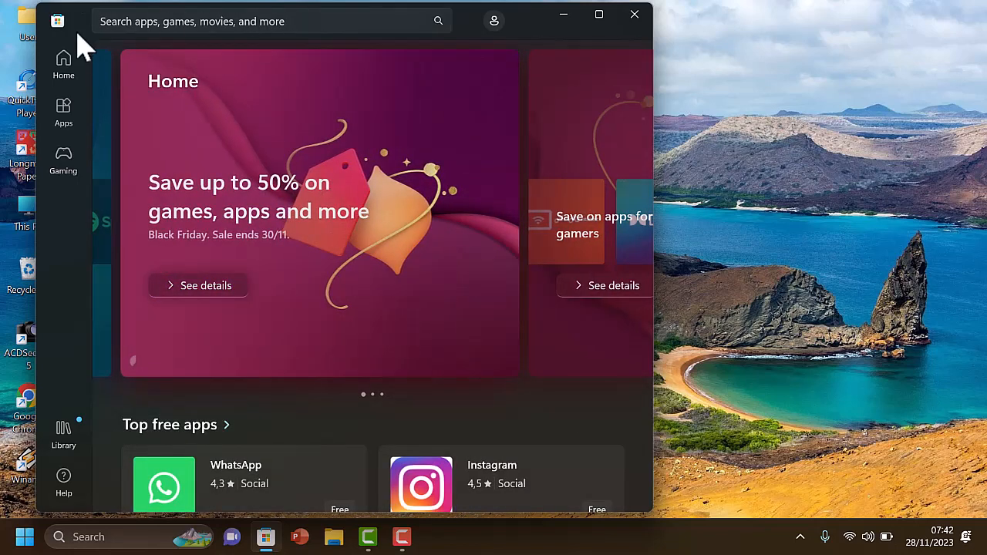
click(227, 19)
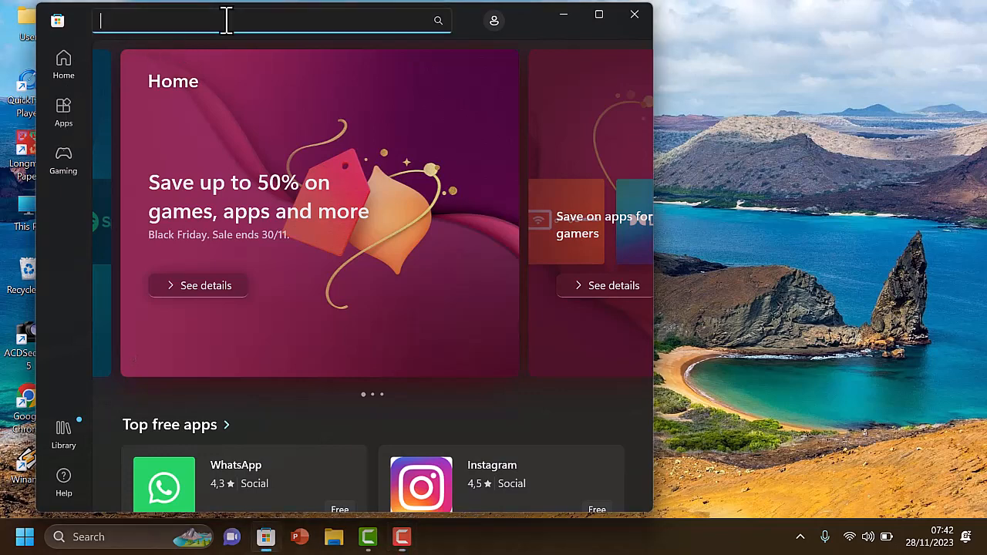
text(PAIN)
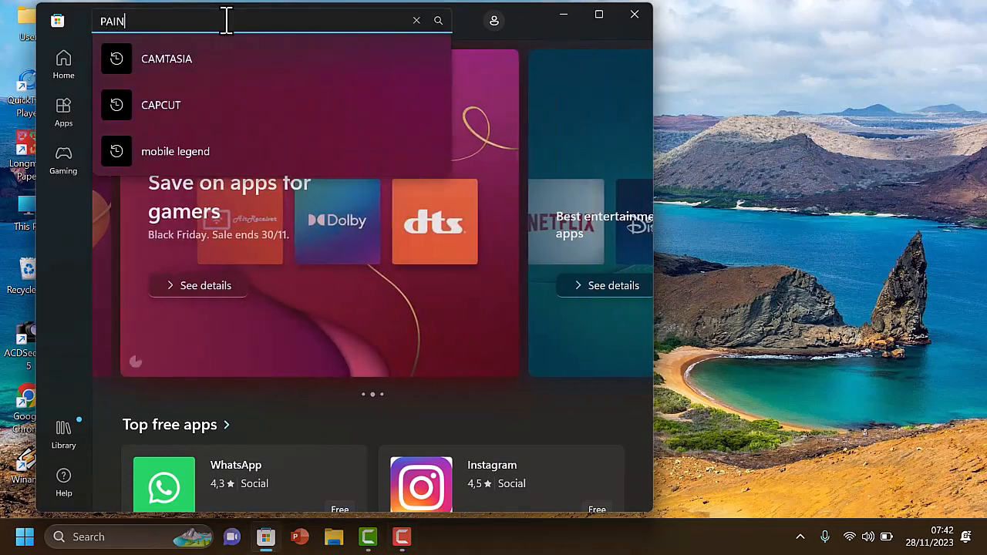
text(T 3D)
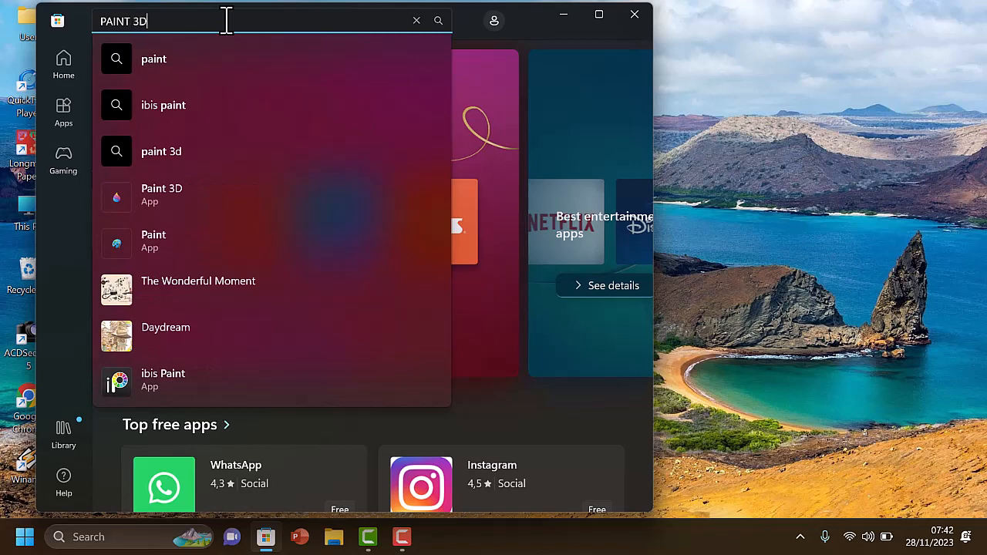
key(Return)
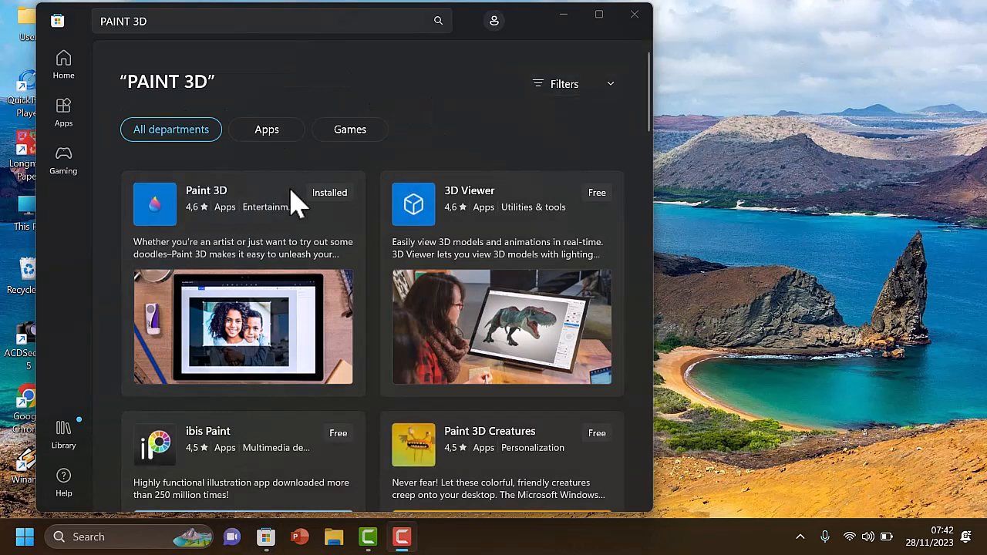
click(569, 14)
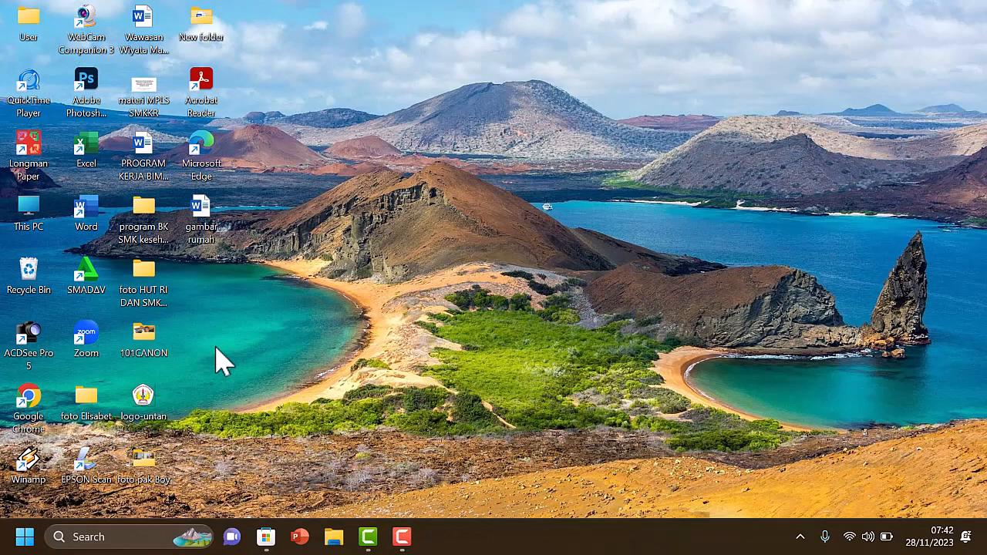
Find Paint 3D through the Windows search for PAINT, launch it and maximize its window
click(71, 540)
text(Pl)
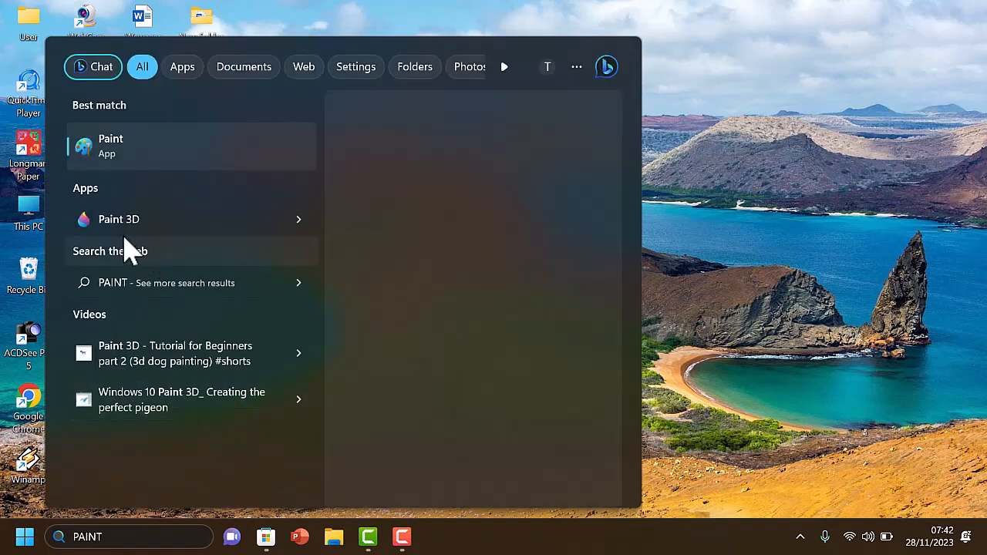
click(121, 224)
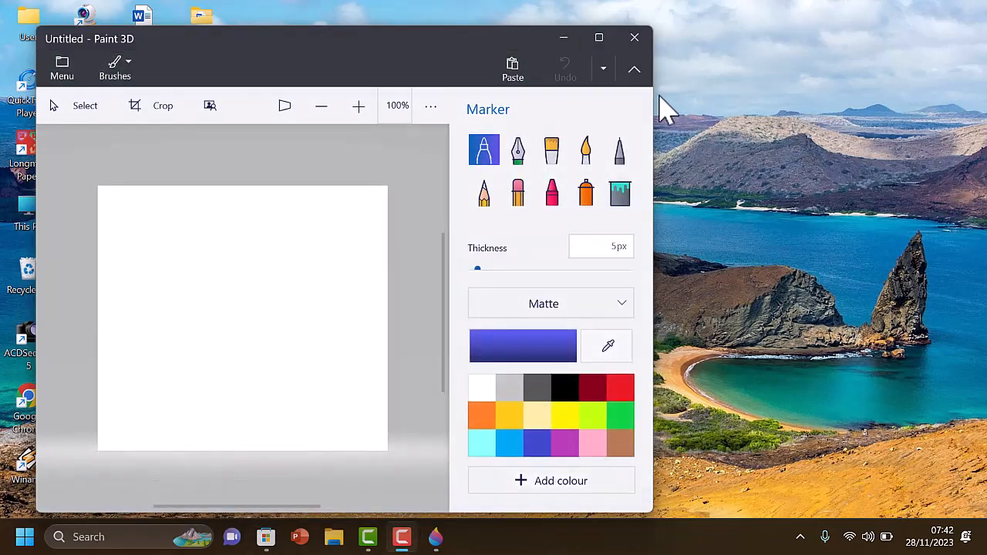
click(607, 44)
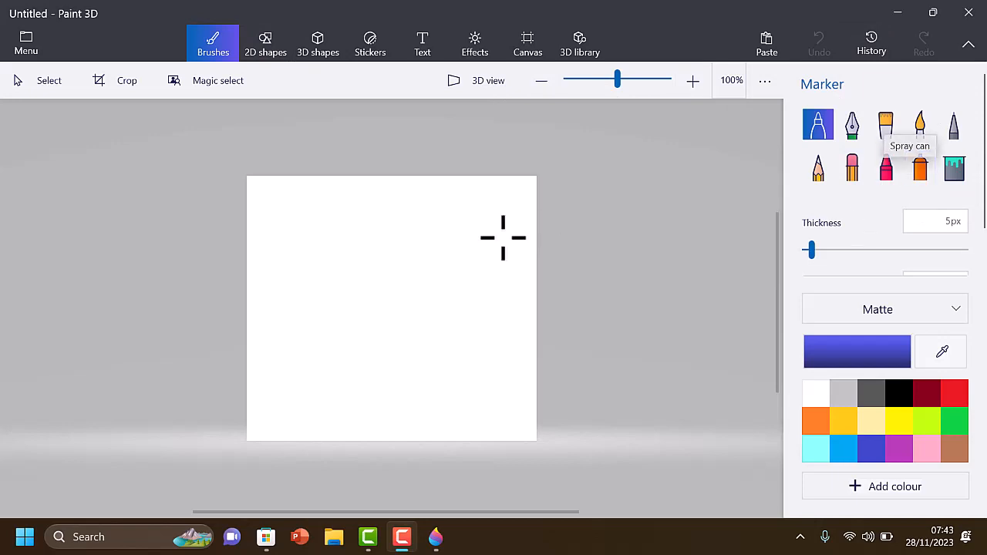
Draw several thin blue vertical strokes near the canvas's left edge with the Marker at 5px thickness
scroll(502, 247, up, 3)
scroll(502, 247, down, 3)
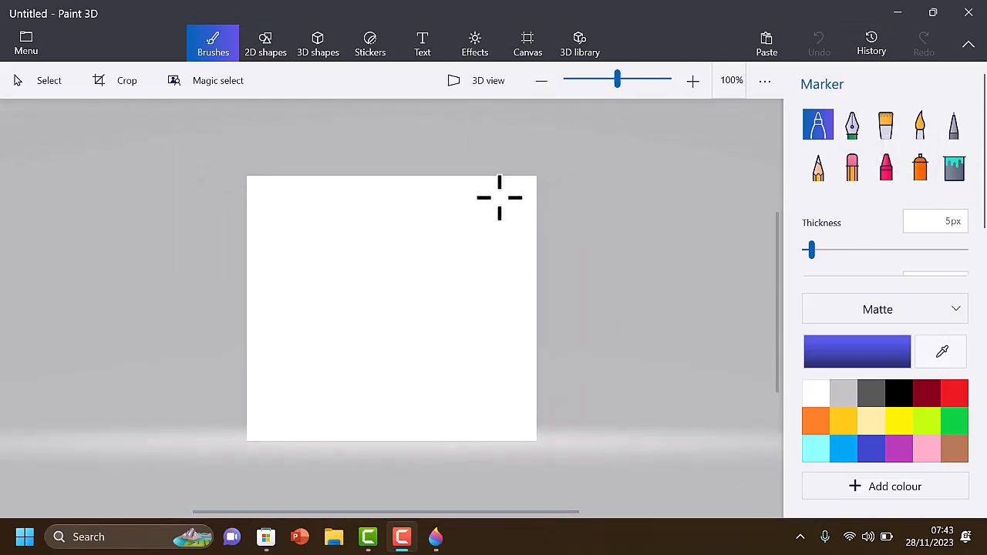
click(823, 129)
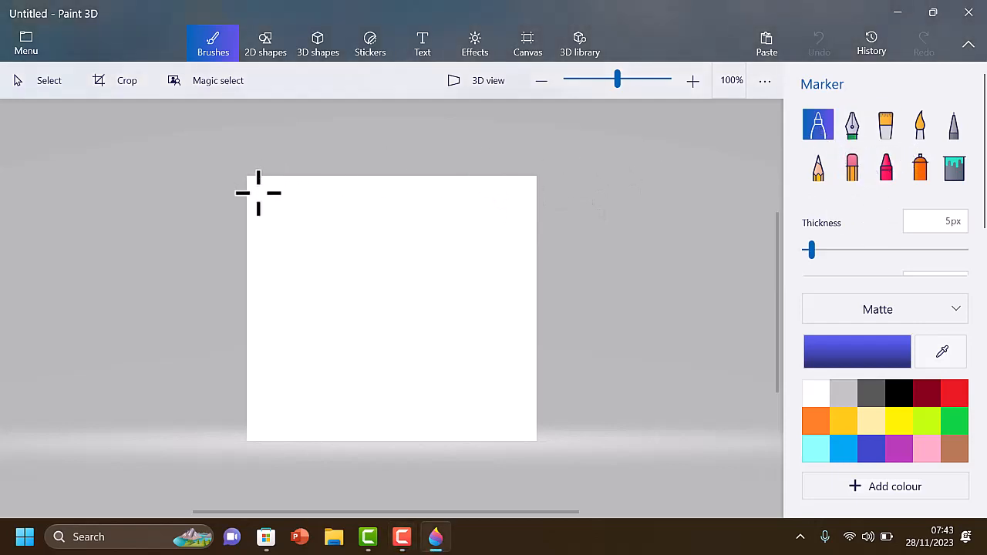
drag(258, 189, 272, 370)
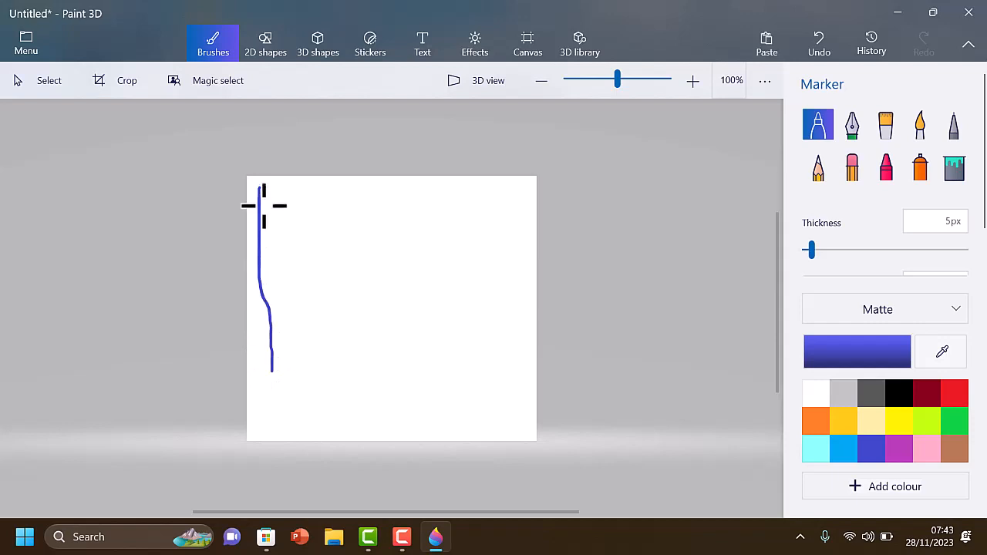
mouse_move(264, 194)
mouse_down()
mouse_move(271, 337)
mouse_move(286, 200)
mouse_up()
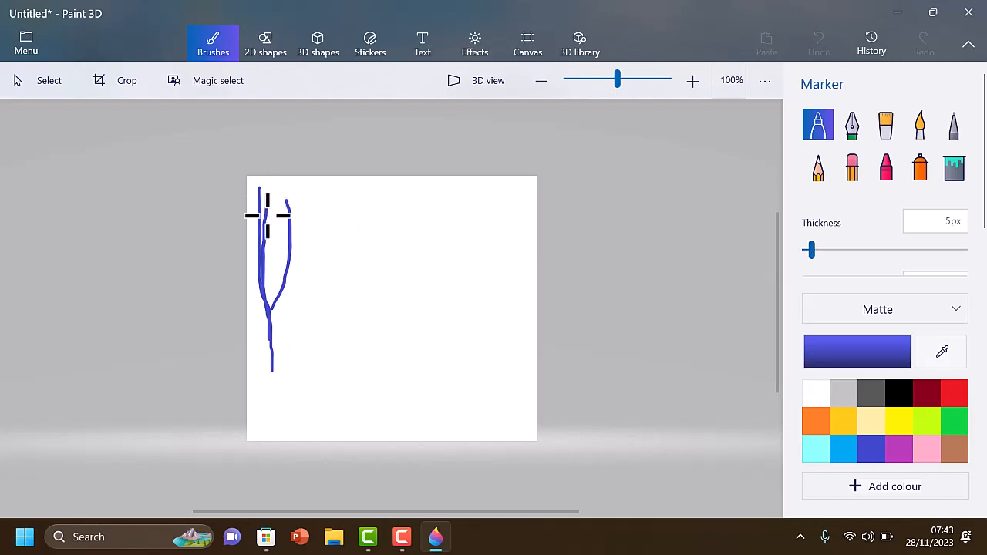
Set the marker thickness to 23px and paint thick blue vertical strokes beside the thin ones
drag(812, 250, 840, 250)
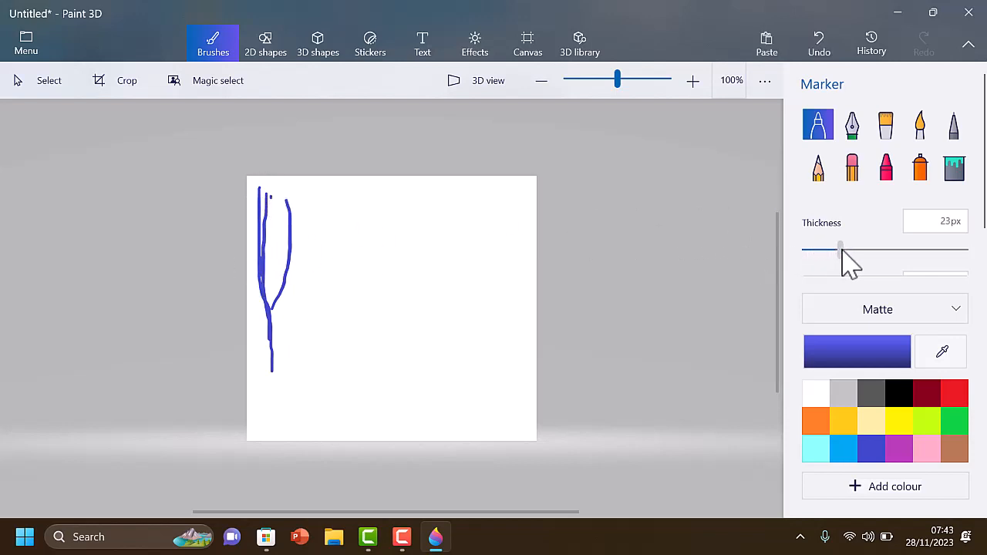
drag(277, 198, 293, 342)
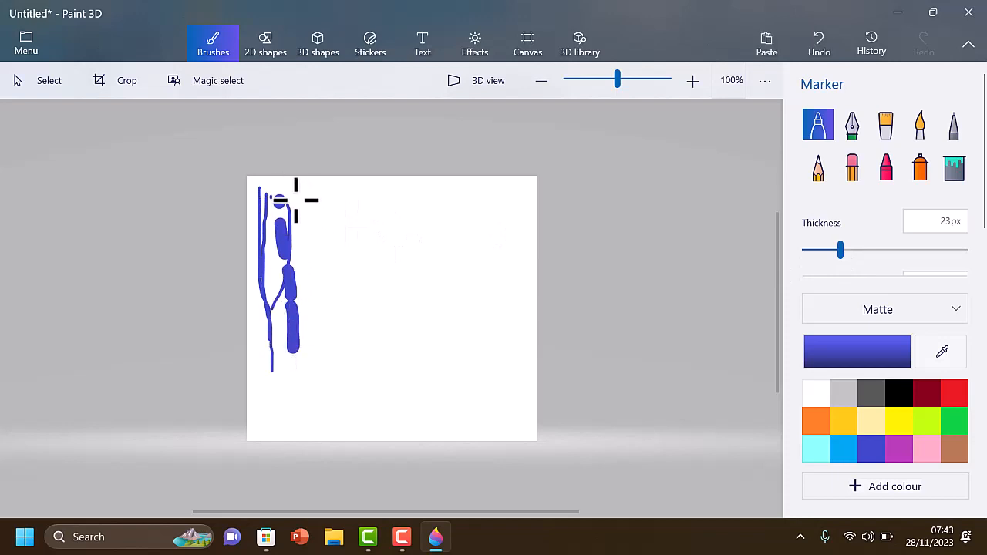
drag(295, 200, 307, 339)
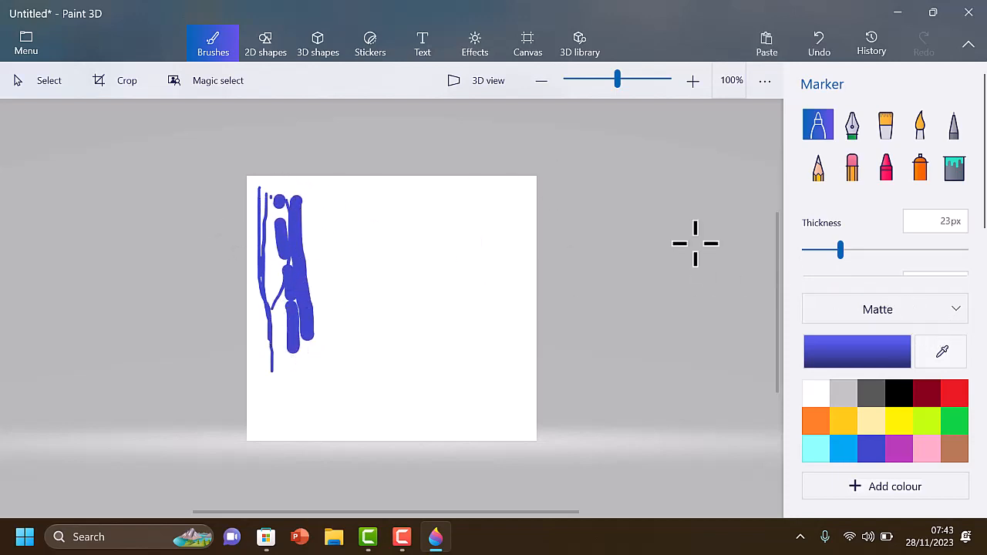
Lower the marker opacity to 50% and paint a translucent blue vertical stroke beside the thick ones
scroll(902, 272, down, 1)
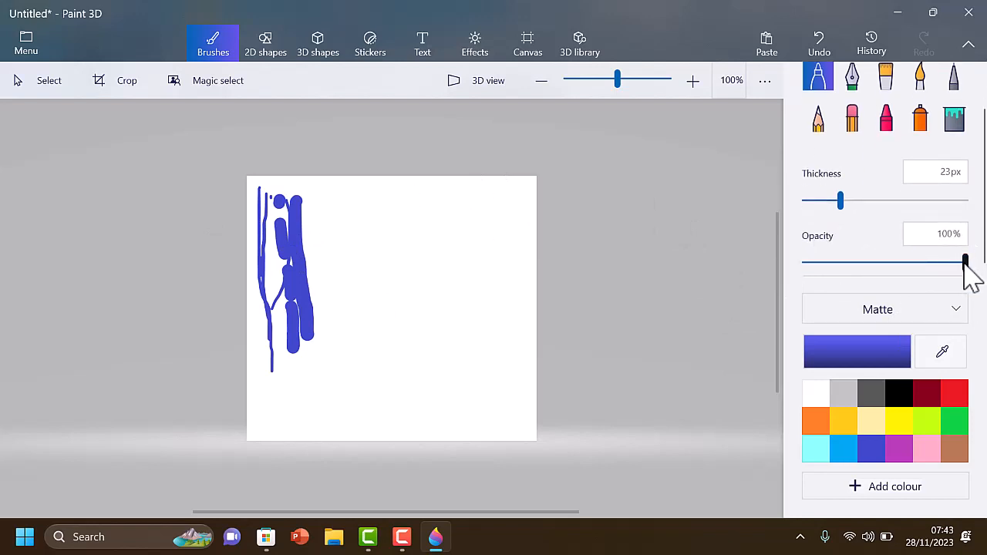
drag(964, 261, 883, 262)
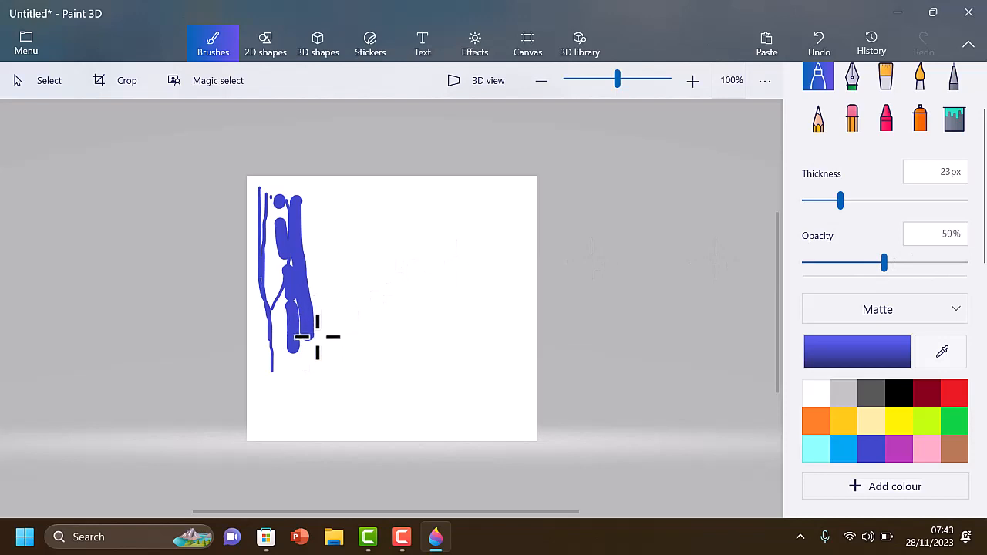
drag(316, 331, 307, 188)
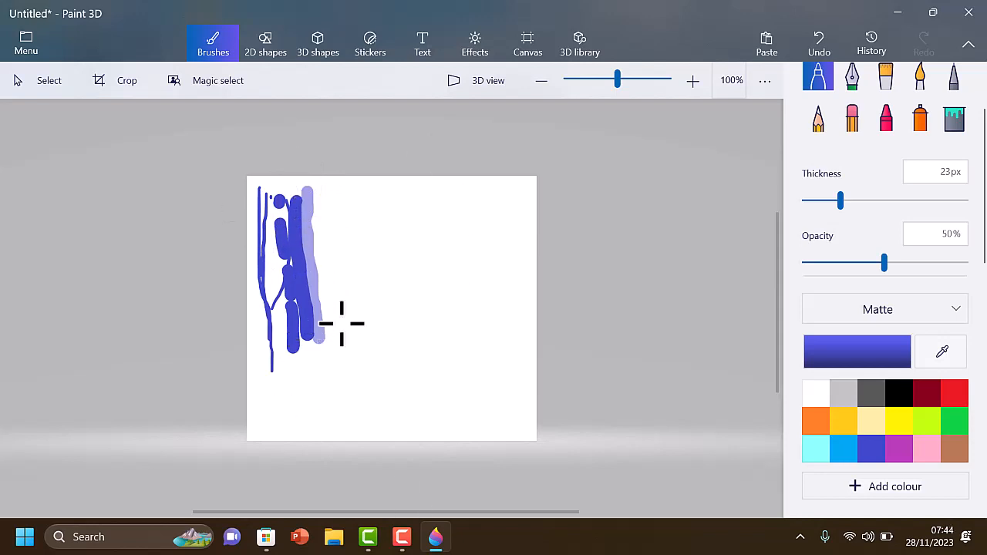
ctrl+scroll(321, 250, up, 1)
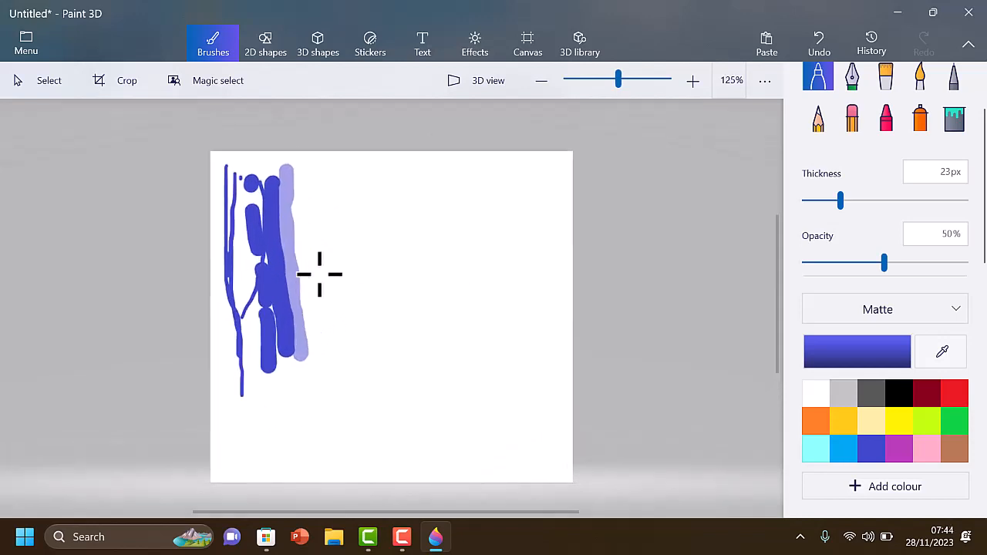
ctrl+scroll(303, 252, down, 1)
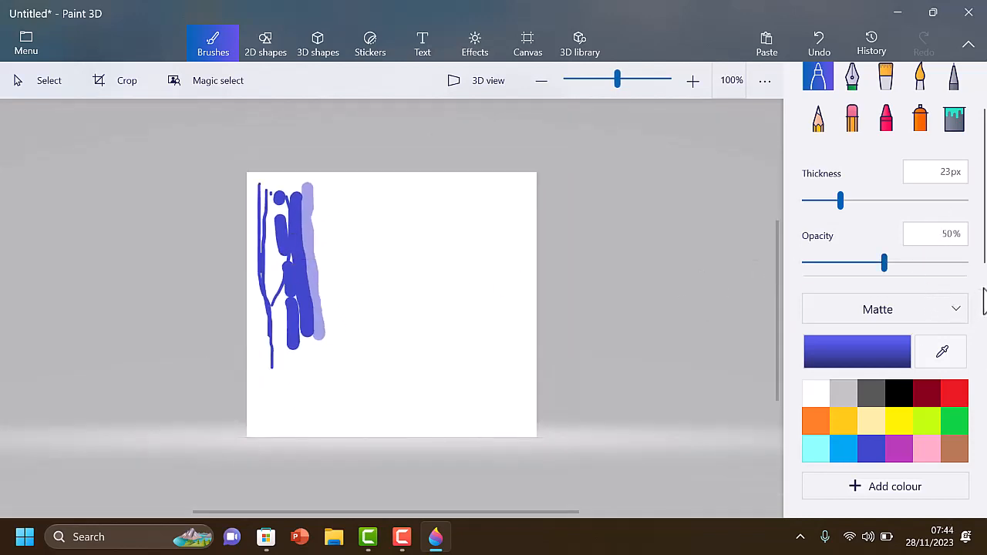
Paint two overlapping blue vertical strokes with the Gloss finish, the first at 50% opacity and the second at 100%
click(951, 314)
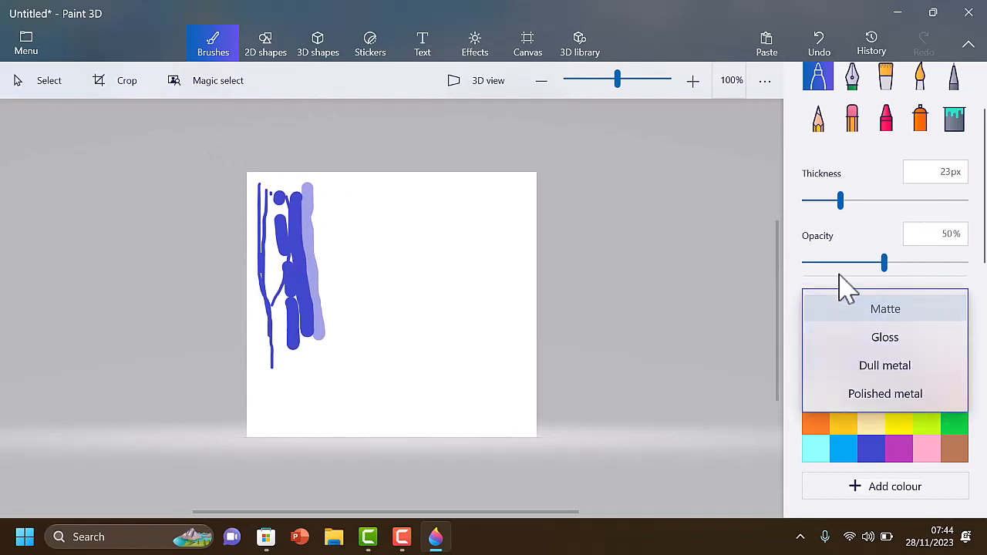
click(894, 339)
drag(322, 195, 325, 328)
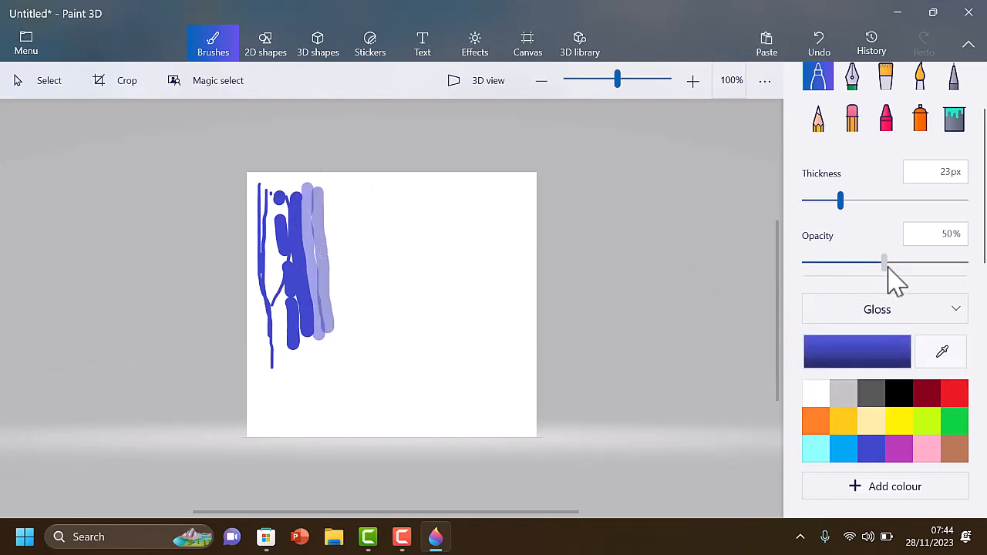
drag(883, 263, 966, 263)
drag(321, 188, 326, 341)
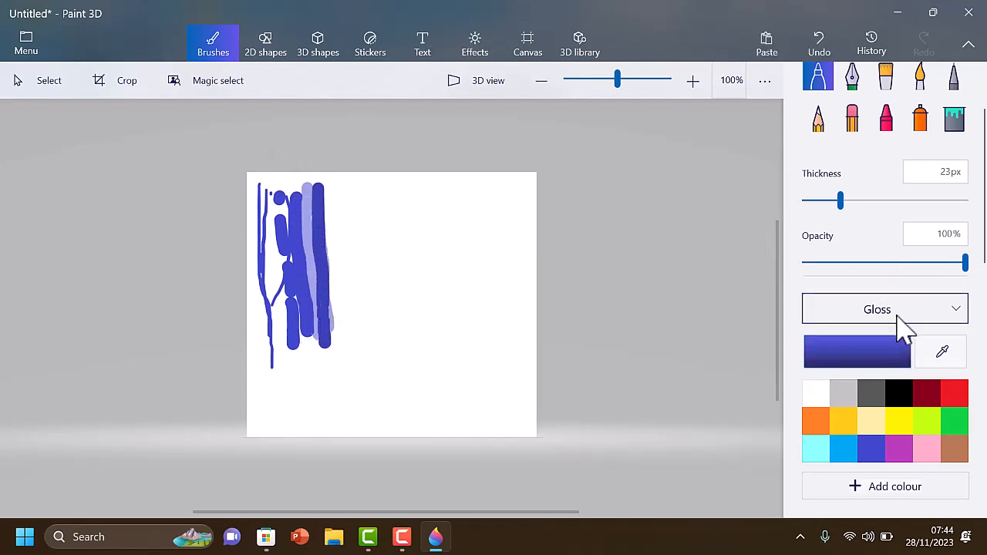
Change the marker finish to Polished metal and paint another blue vertical stroke beside the glossy one
click(897, 317)
click(886, 366)
drag(331, 186, 349, 341)
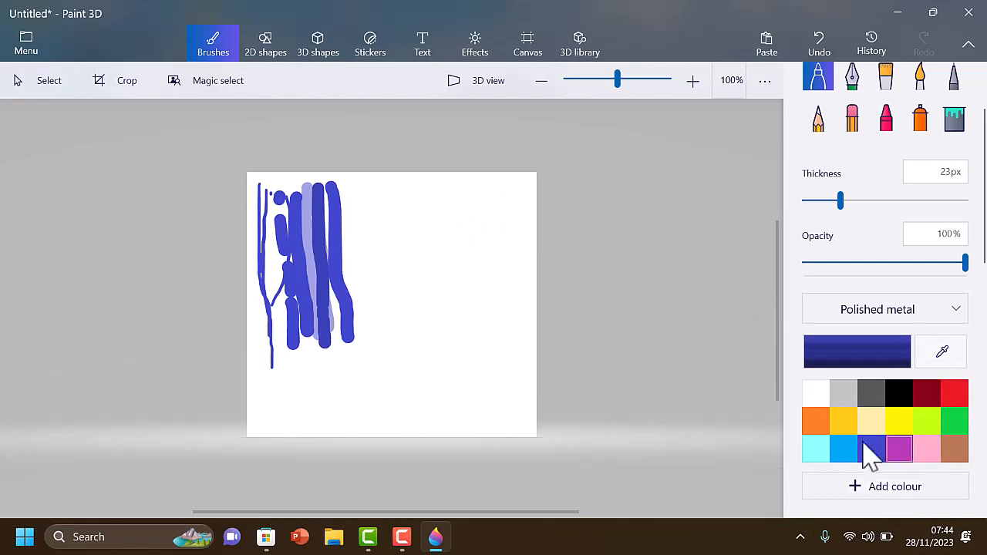
Paint a purple vertical stroke and a yellow one beside the blue strokes, using the palette colours
click(900, 450)
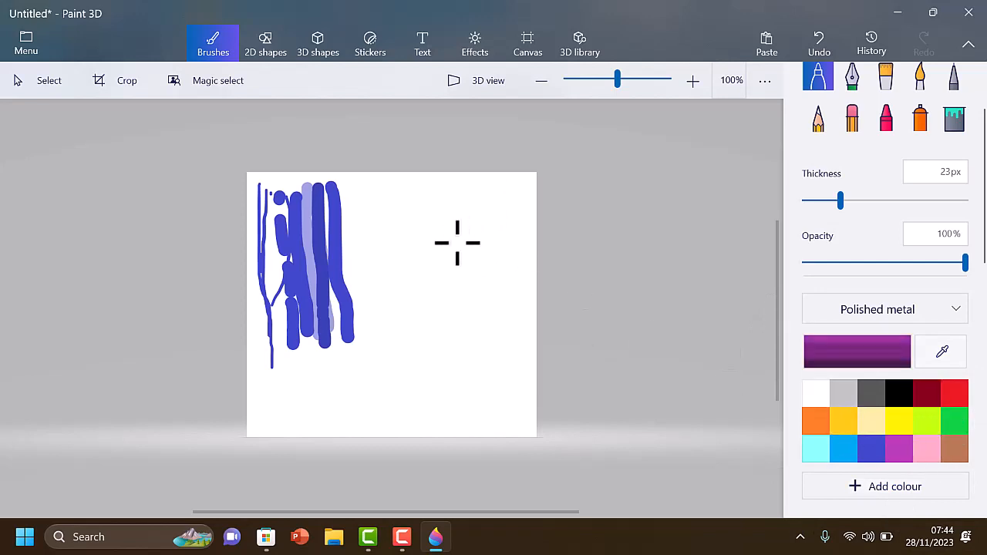
mouse_move(346, 177)
mouse_down()
mouse_move(352, 287)
mouse_move(367, 325)
mouse_up()
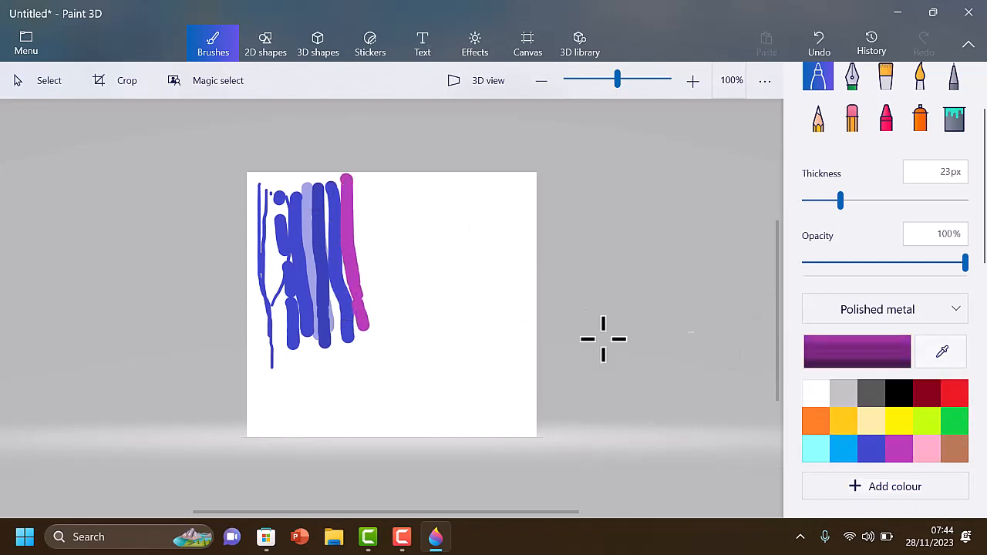
click(900, 421)
drag(359, 182, 375, 343)
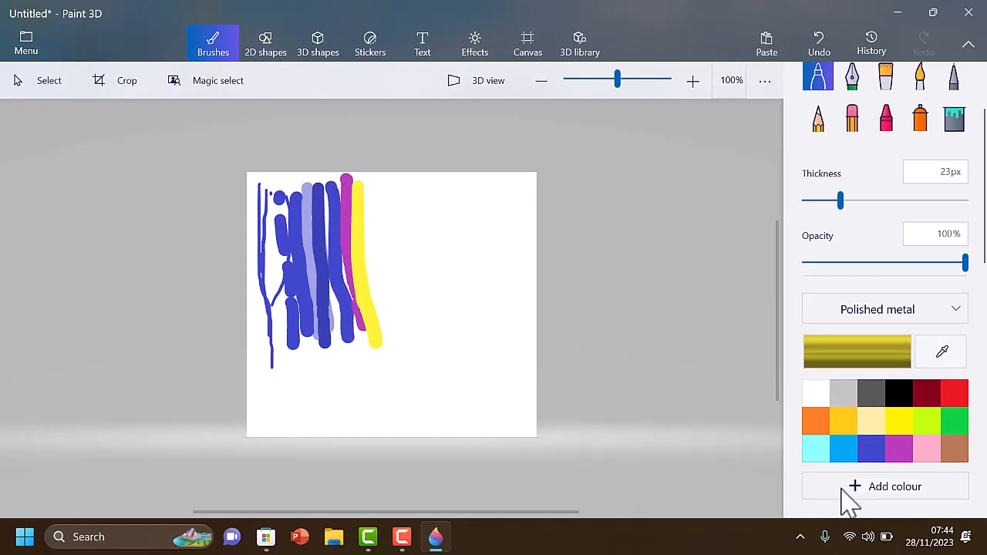
Add a custom light green with hex value a3d89d to the palette as the marker colour
click(888, 490)
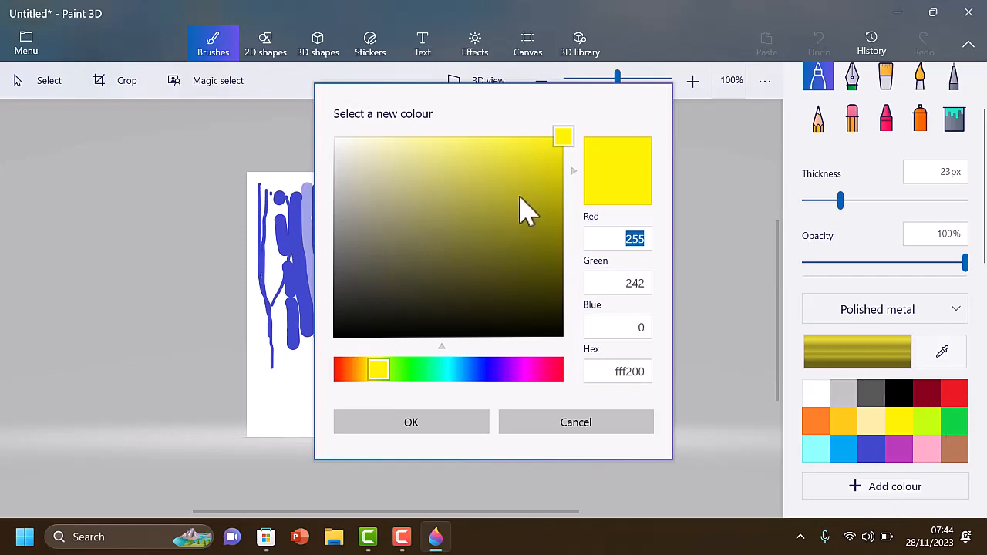
mouse_move(522, 209)
mouse_down()
mouse_move(511, 183)
mouse_move(532, 158)
mouse_up()
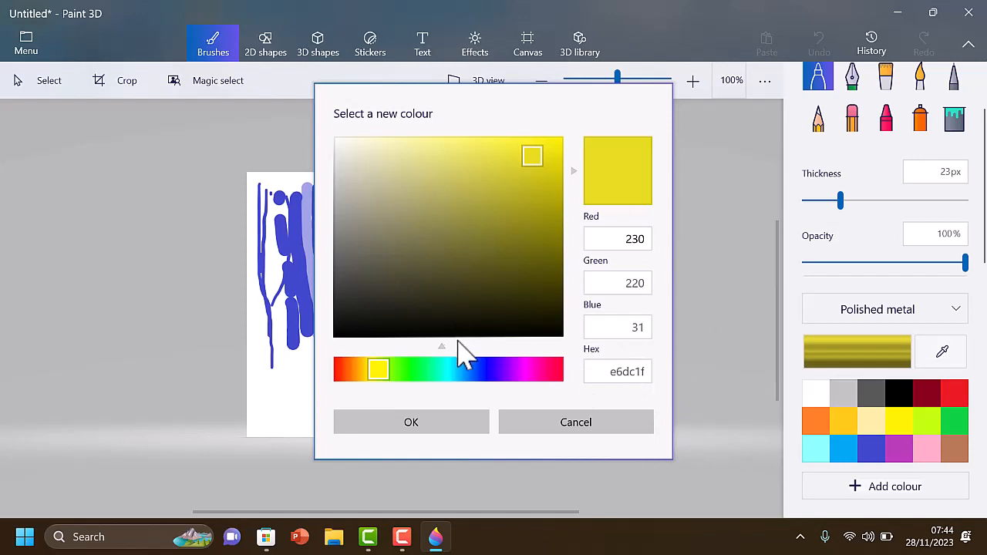
drag(429, 381, 411, 373)
drag(531, 166, 414, 136)
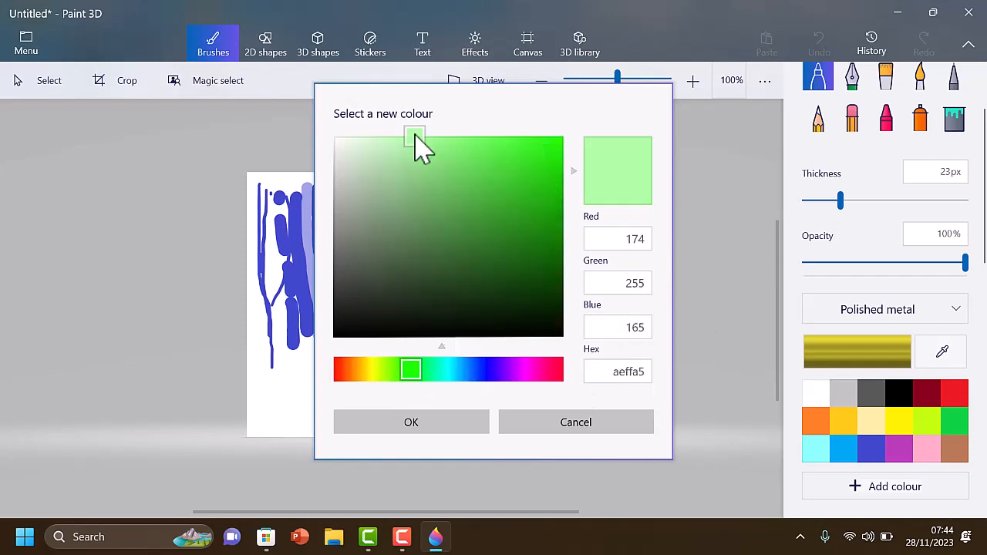
click(439, 152)
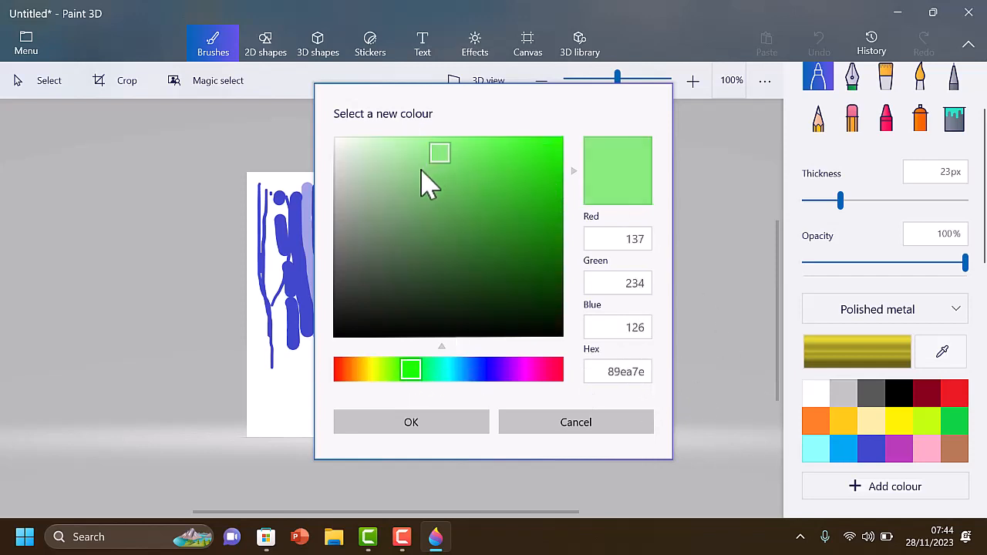
click(418, 167)
click(397, 167)
drag(397, 167, 396, 168)
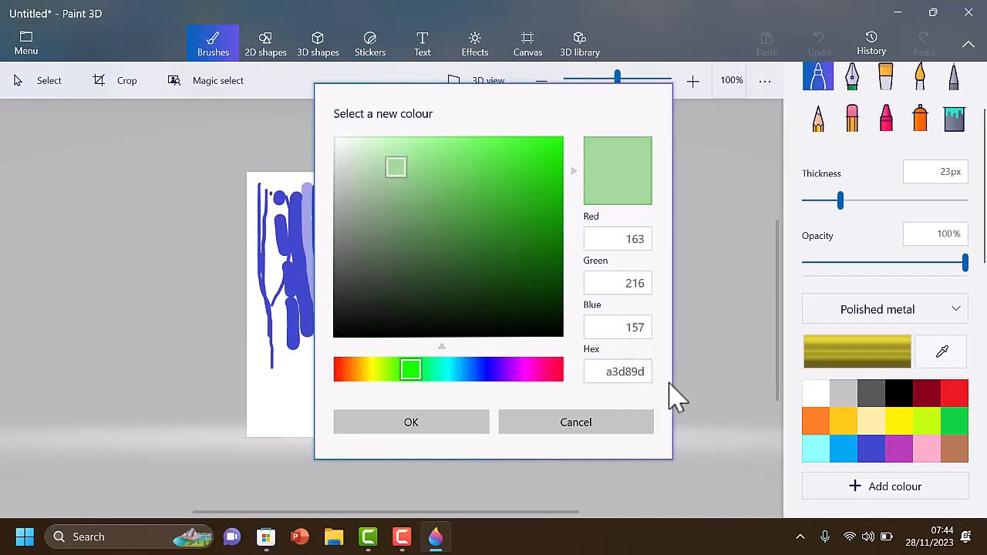
click(454, 426)
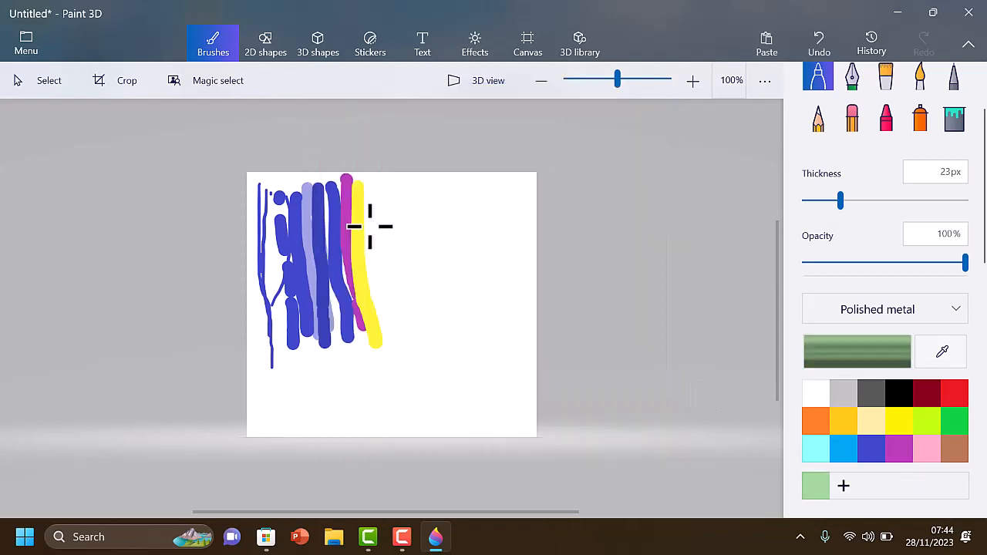
Paint two light green vertical marker strokes beside the yellow one and spray the same colour beside them with the Spray can
mouse_move(365, 189)
mouse_down()
mouse_move(375, 348)
mouse_move(378, 356)
mouse_move(395, 316)
mouse_move(402, 353)
mouse_up()
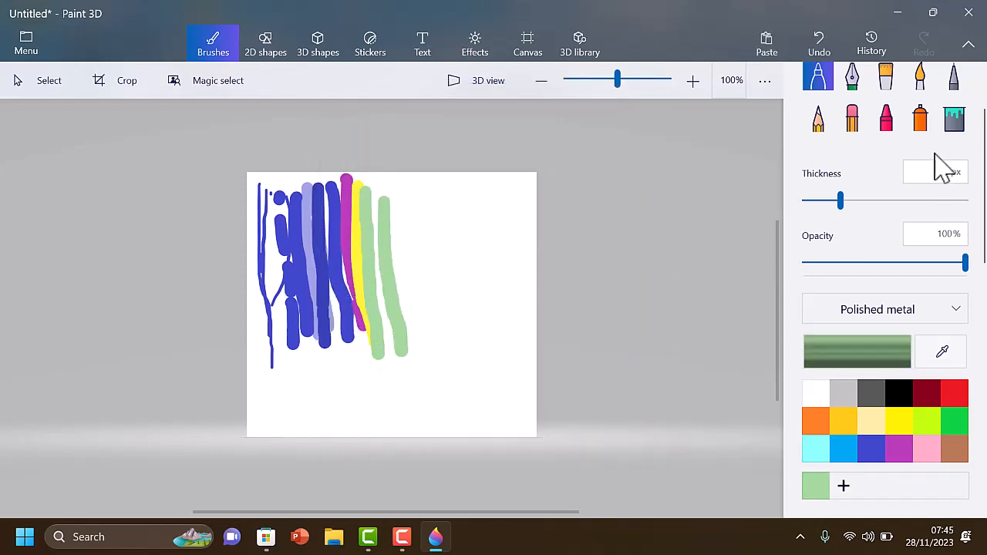
scroll(942, 169, up, 1)
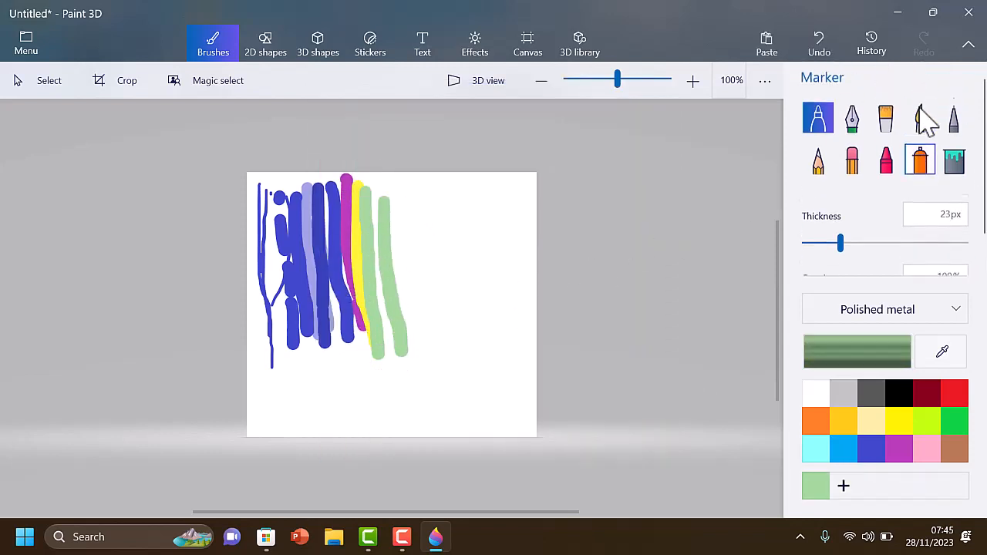
click(920, 171)
mouse_move(403, 204)
mouse_down()
mouse_move(452, 221)
mouse_move(486, 251)
mouse_up()
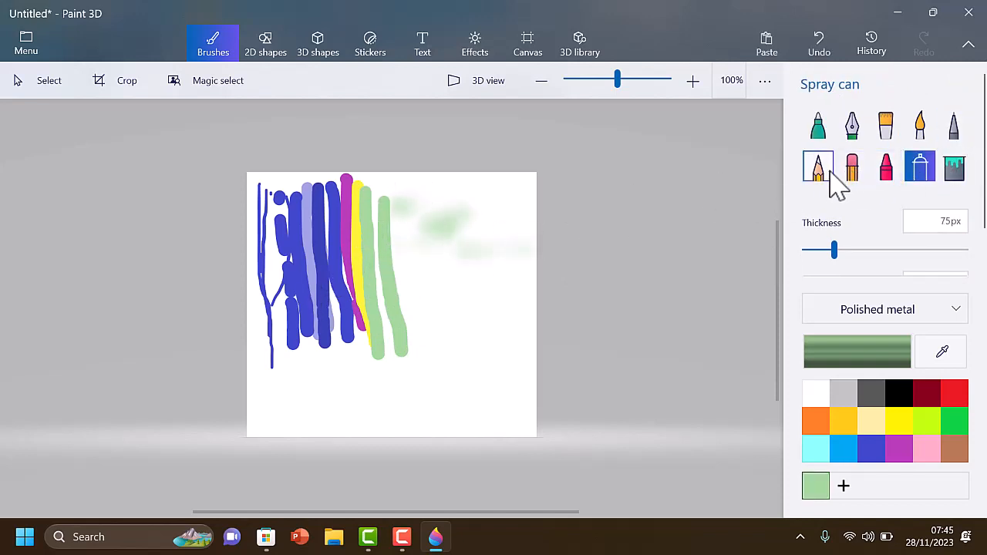
Scribble light green Pencil lines over the sprayed area and erase most of the strokes with the 25px Eraser
mouse_move(411, 199)
mouse_down()
mouse_move(483, 198)
mouse_move(394, 225)
mouse_move(427, 241)
mouse_move(527, 242)
mouse_up()
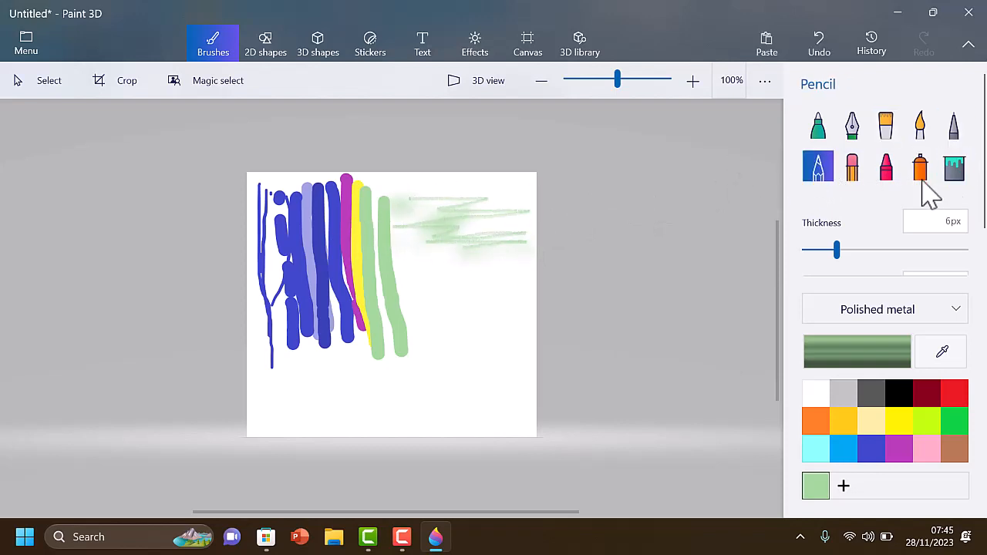
click(852, 168)
mouse_move(280, 335)
mouse_down()
mouse_move(452, 325)
mouse_move(298, 342)
mouse_move(537, 280)
mouse_move(287, 286)
mouse_move(489, 216)
mouse_move(392, 208)
mouse_move(372, 176)
mouse_move(514, 205)
mouse_move(412, 192)
mouse_up()
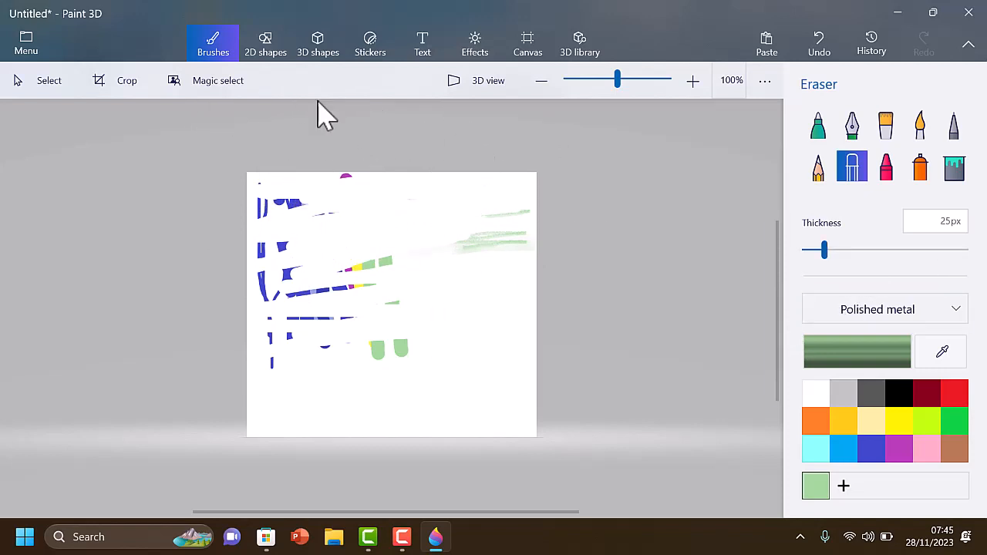
Try the Taffy filter with the light direction turned, and restore the Default filter
click(475, 46)
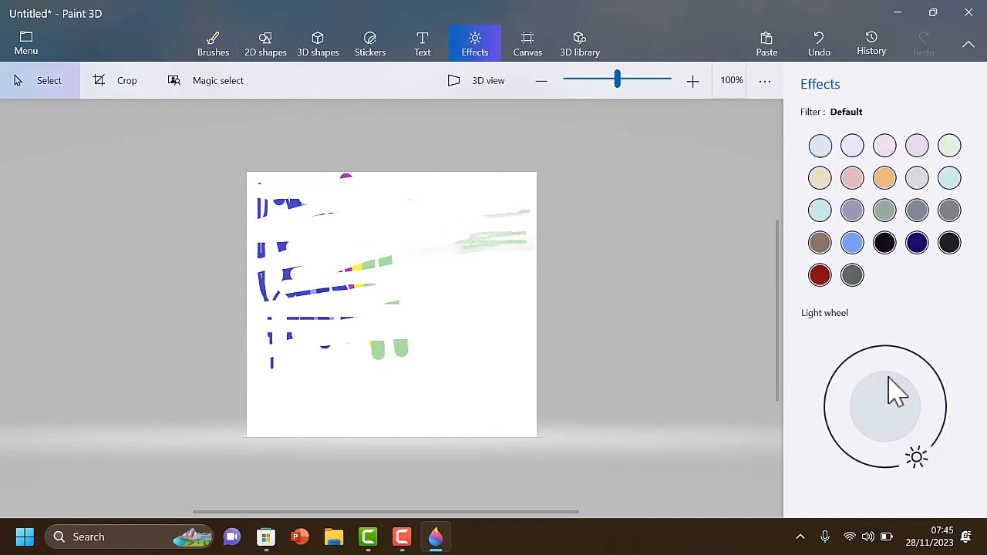
click(917, 146)
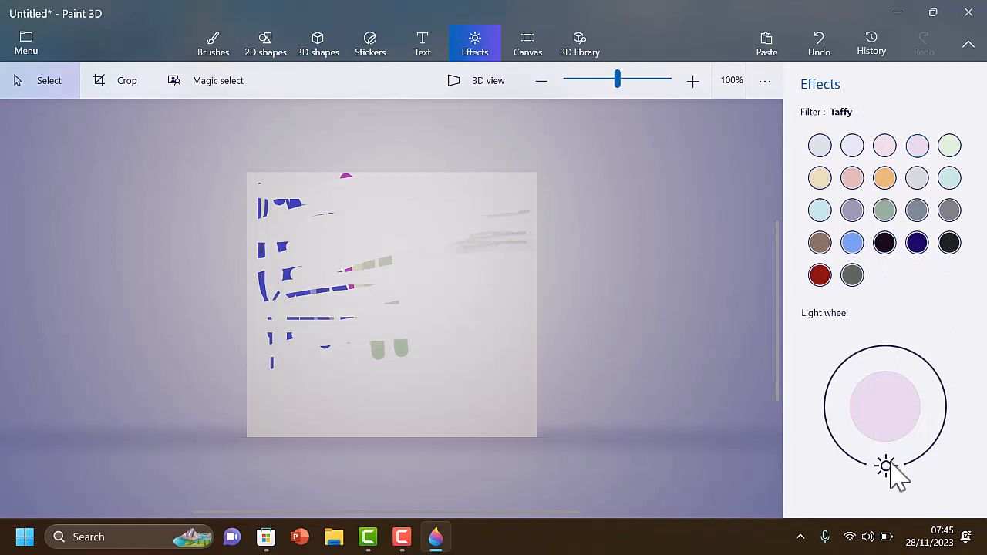
drag(891, 467, 854, 458)
click(819, 154)
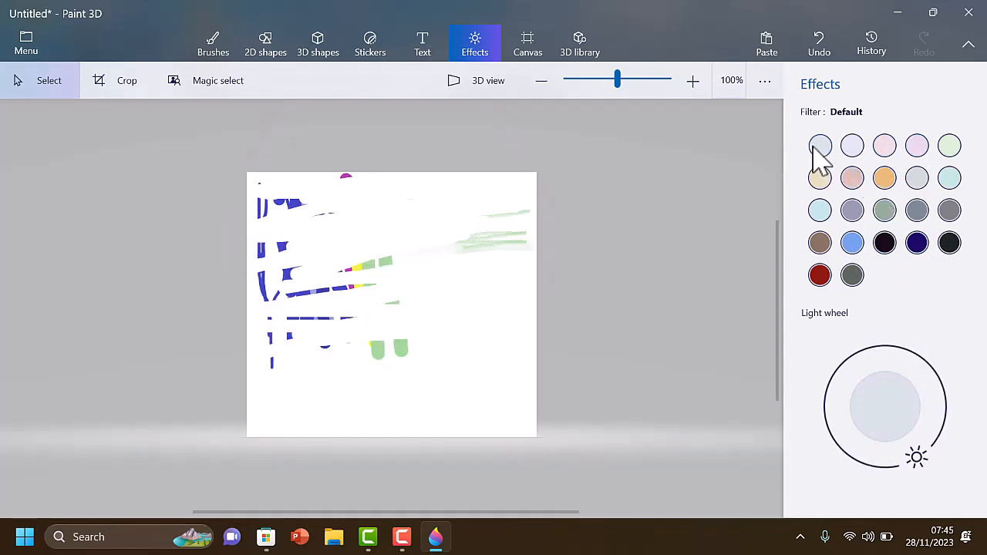
Resize the canvas from its side edge to about 562 px wide
click(534, 59)
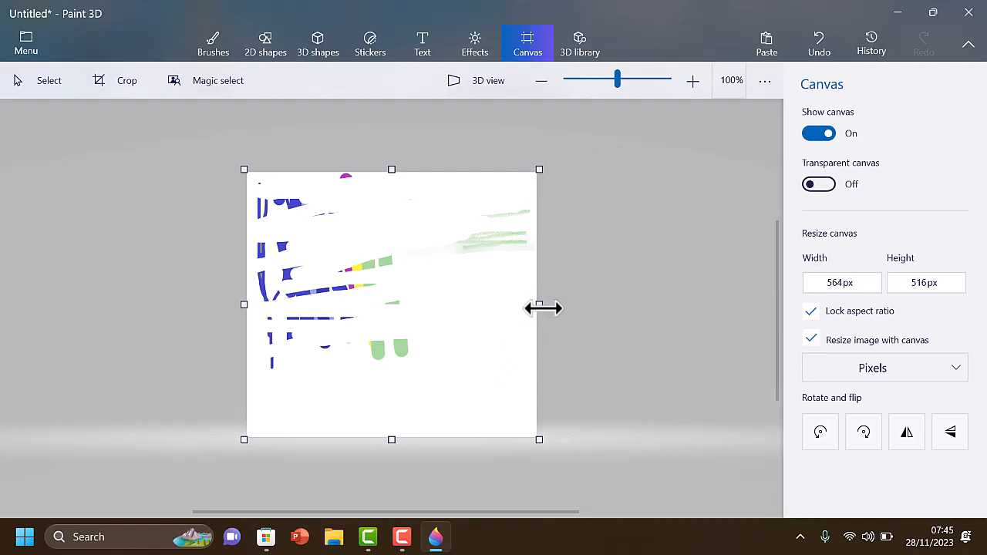
drag(544, 308, 623, 308)
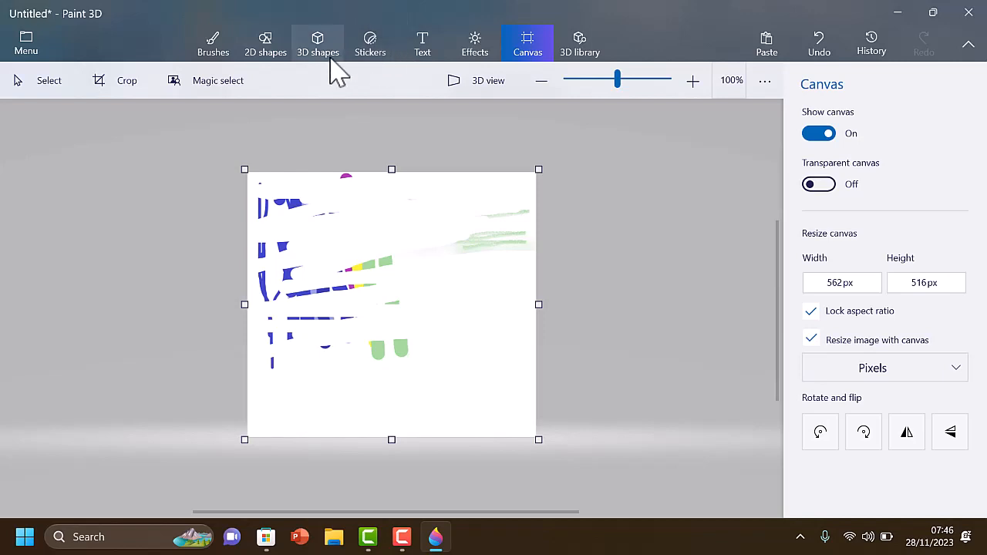
Draw a 2D heart with a solid black 10px outline in the upper middle of the canvas and give it the Gloss finish
click(266, 46)
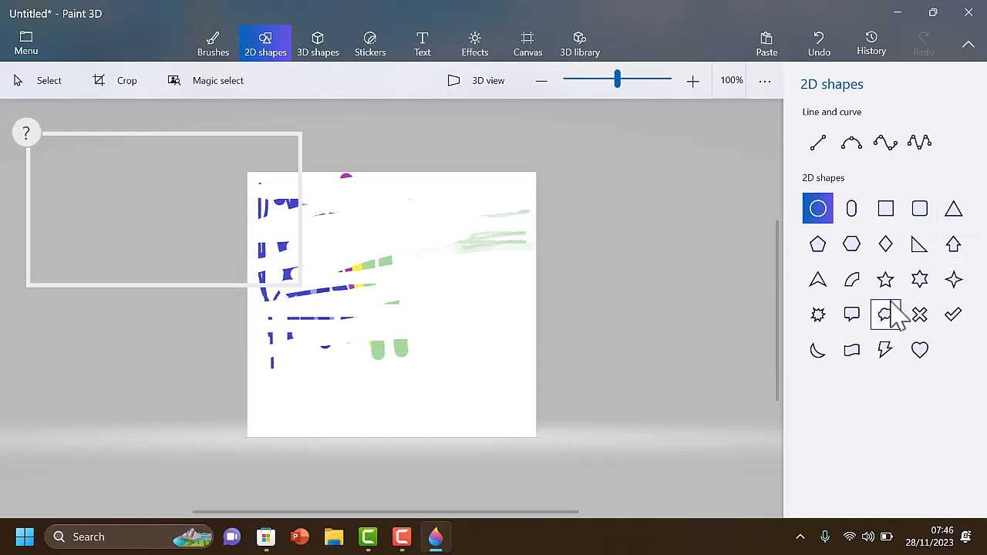
click(921, 352)
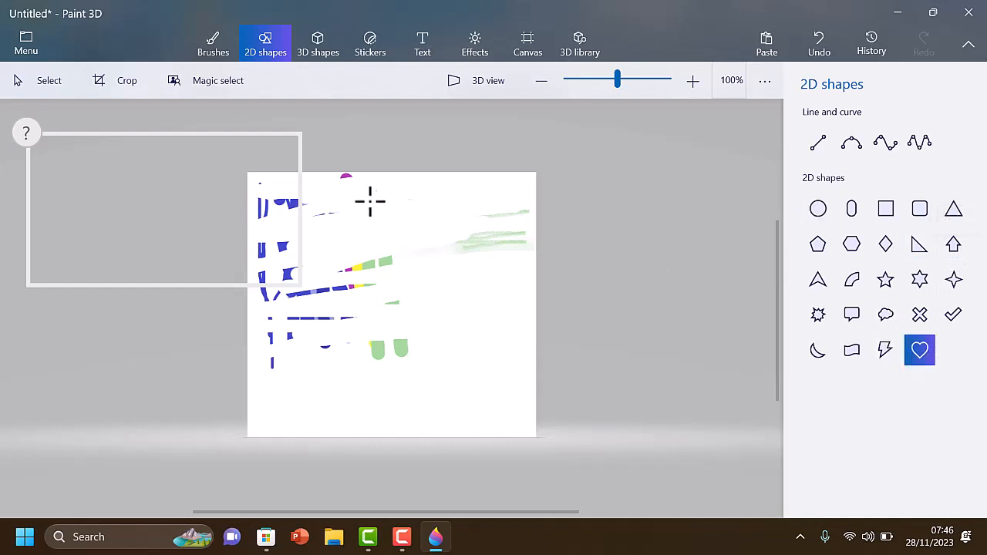
drag(378, 237, 411, 279)
drag(446, 309, 452, 284)
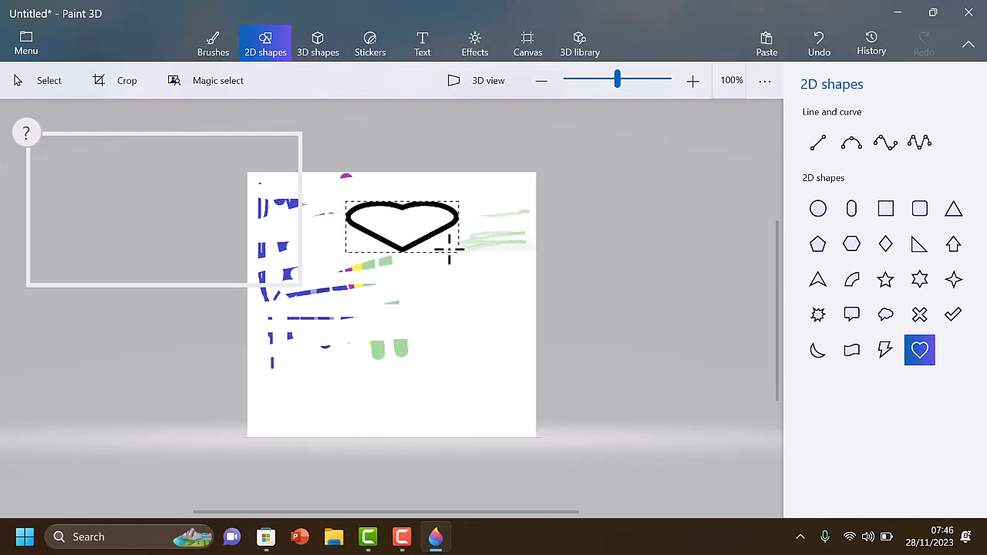
drag(432, 263, 433, 265)
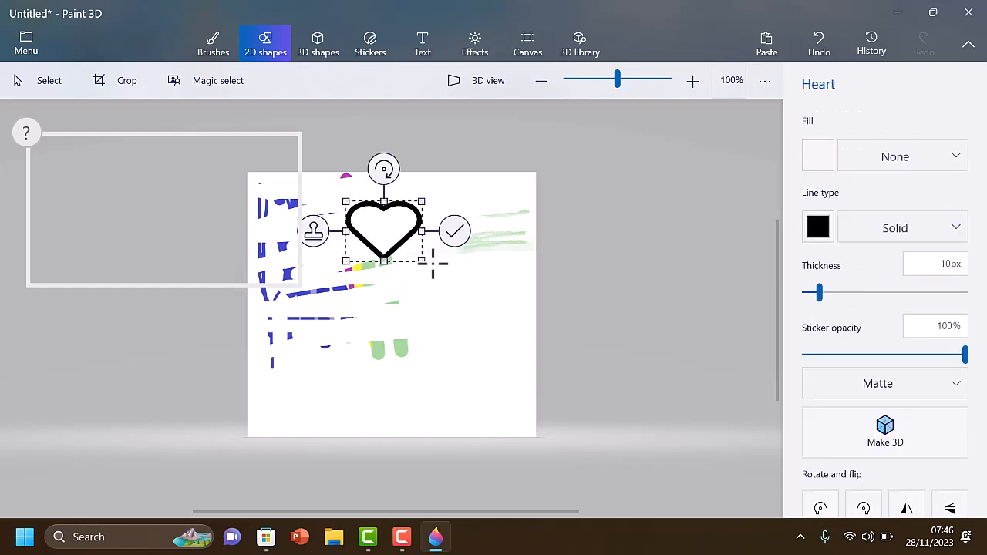
click(936, 386)
click(914, 415)
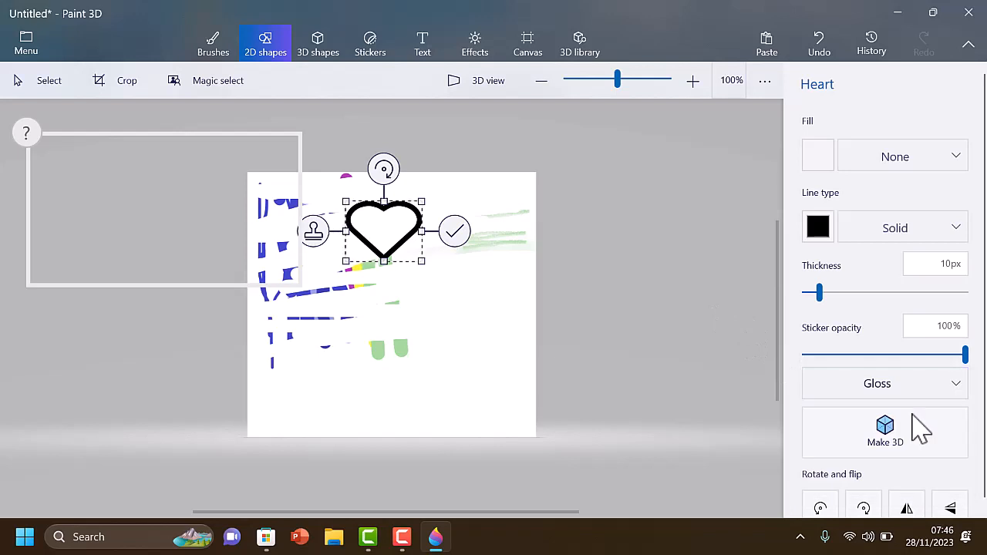
Convert the heart into a 3D object and rotate it slightly about its vertical axis
scroll(922, 433, down, 1)
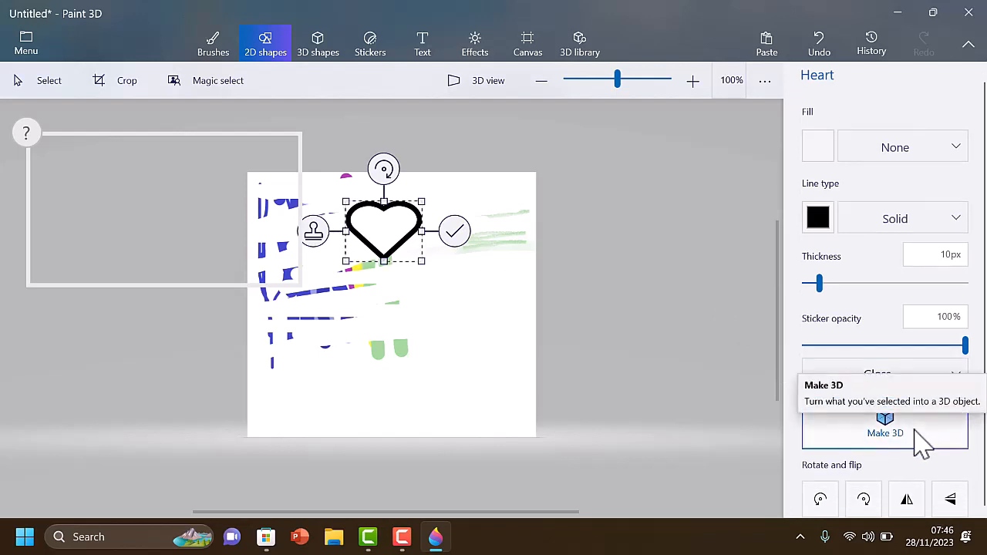
click(920, 440)
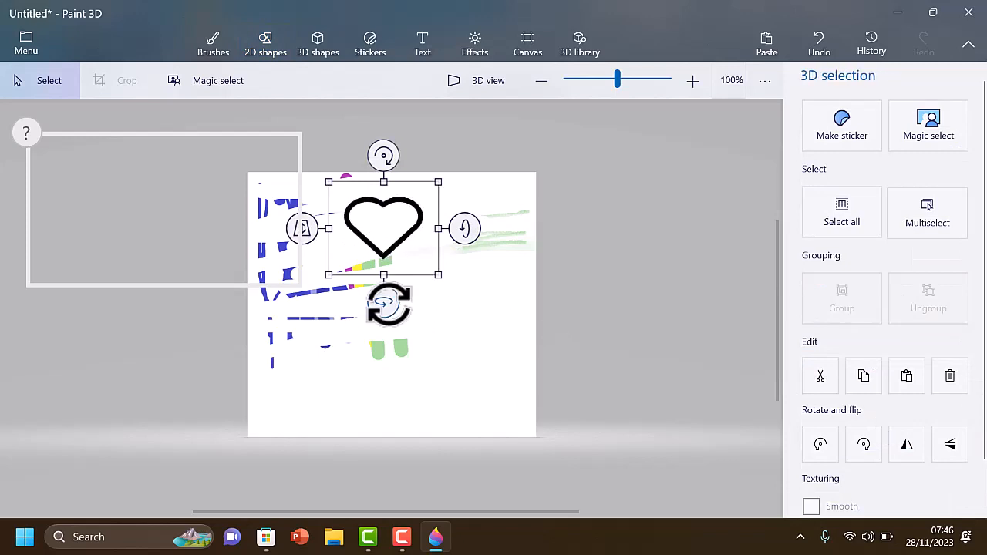
mouse_move(384, 304)
mouse_down()
mouse_move(426, 306)
mouse_move(375, 303)
mouse_up()
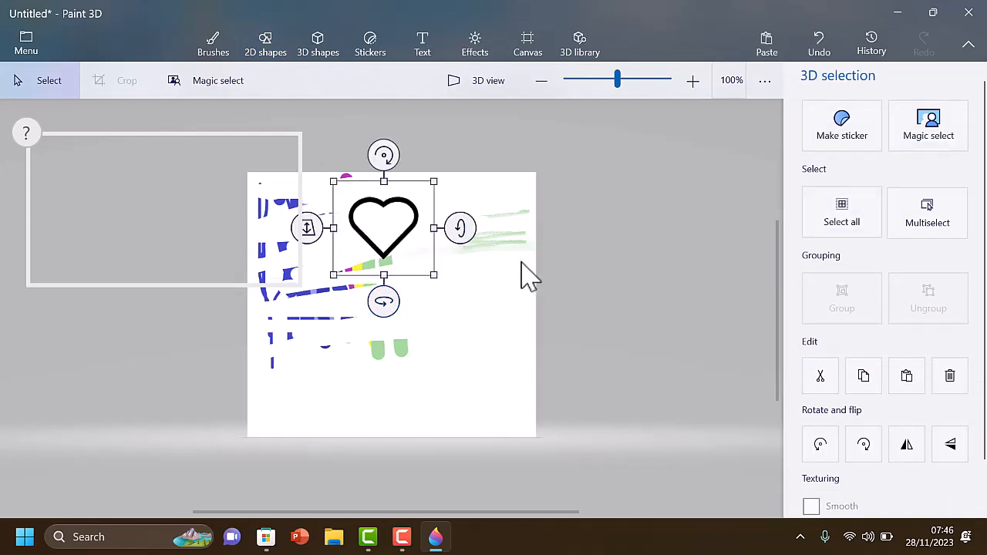
Browse the 3D library's categories and open the Dinosaurs collection
click(265, 44)
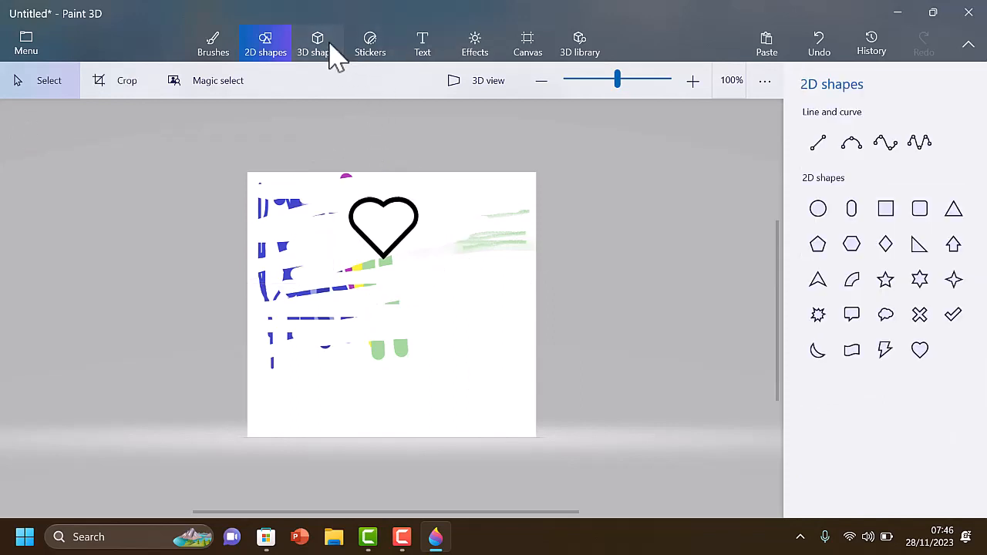
click(331, 52)
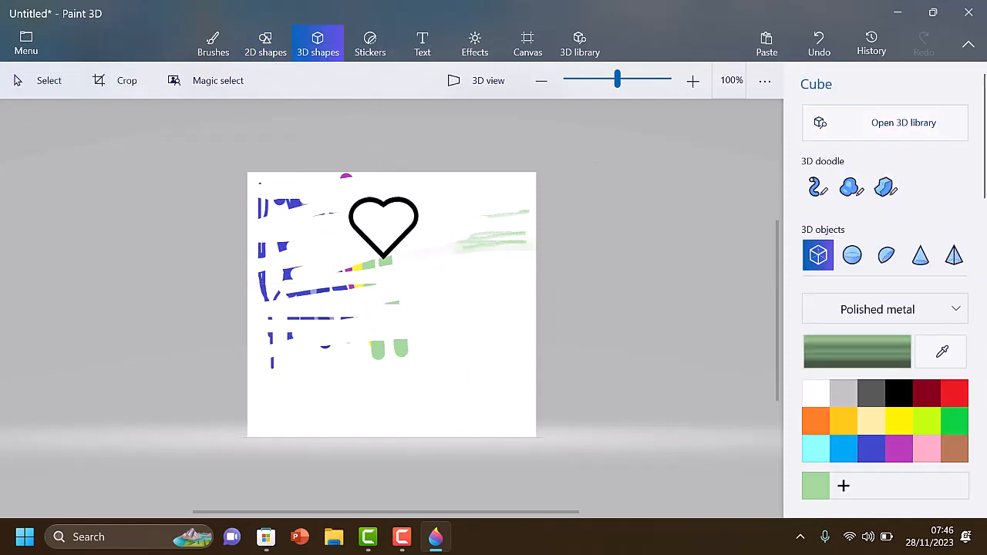
click(917, 137)
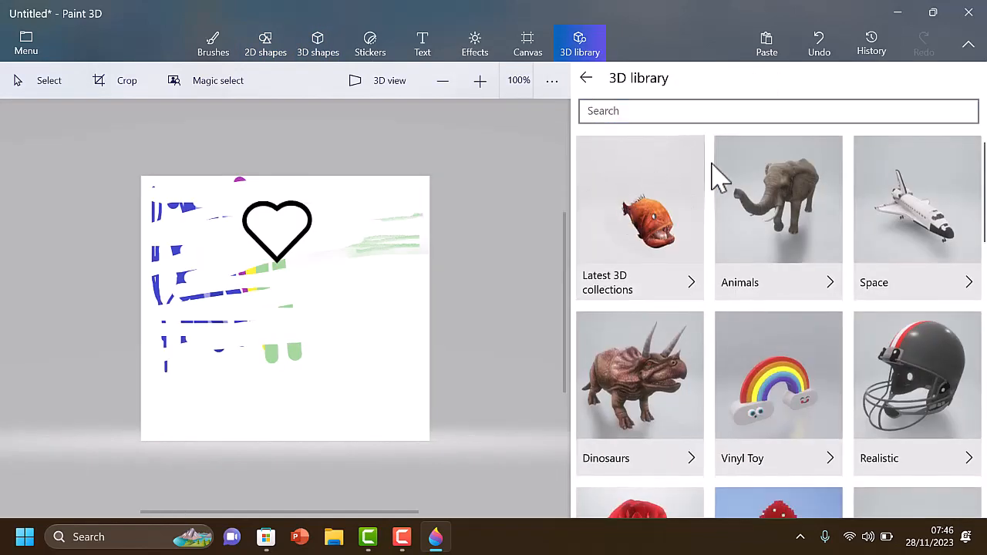
scroll(879, 262, down, 10)
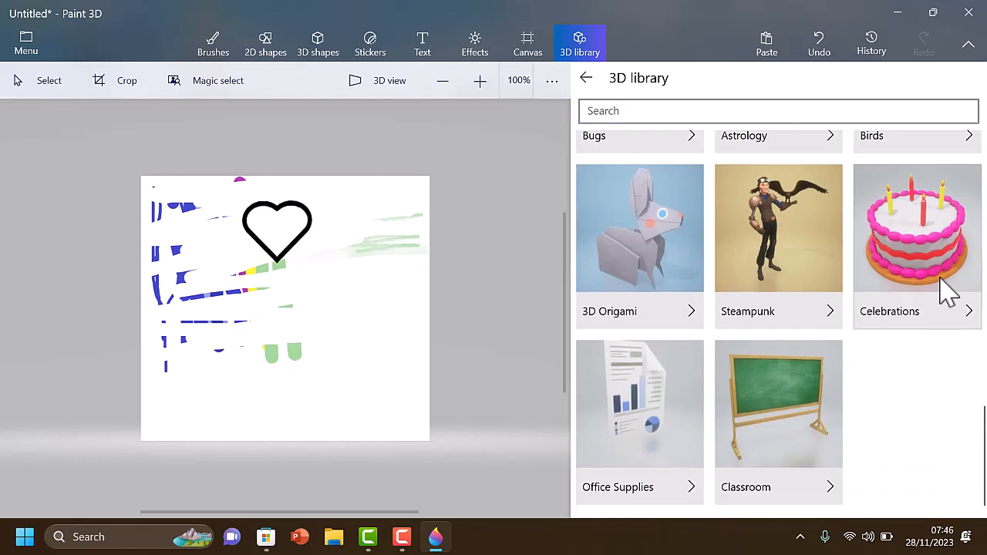
scroll(915, 278, up, 8)
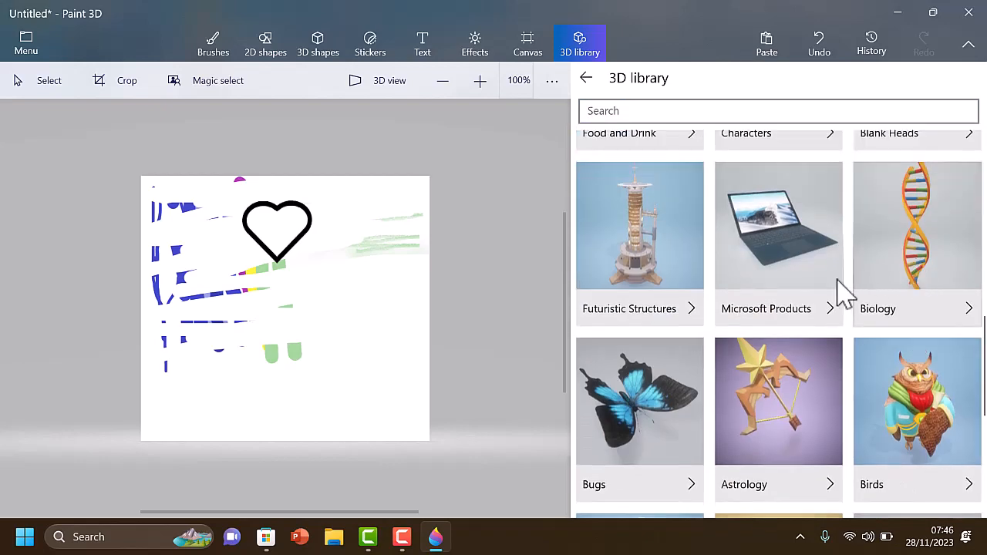
scroll(556, 334, up, 3)
scroll(633, 287, up, 3)
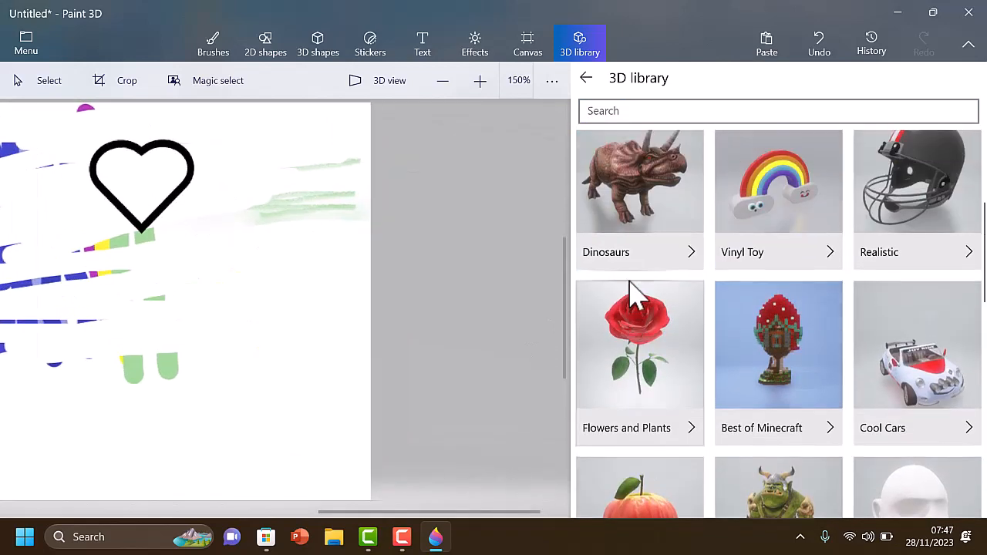
click(655, 237)
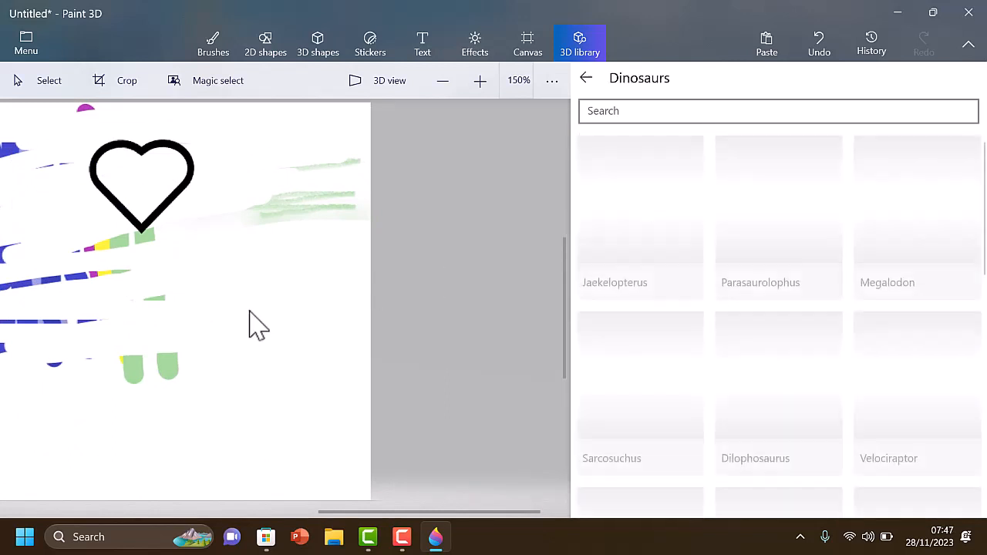
Insert the Tyrannosaurus Rex model from the Dinosaurs collection onto the canvas
scroll(250, 324, down, 1)
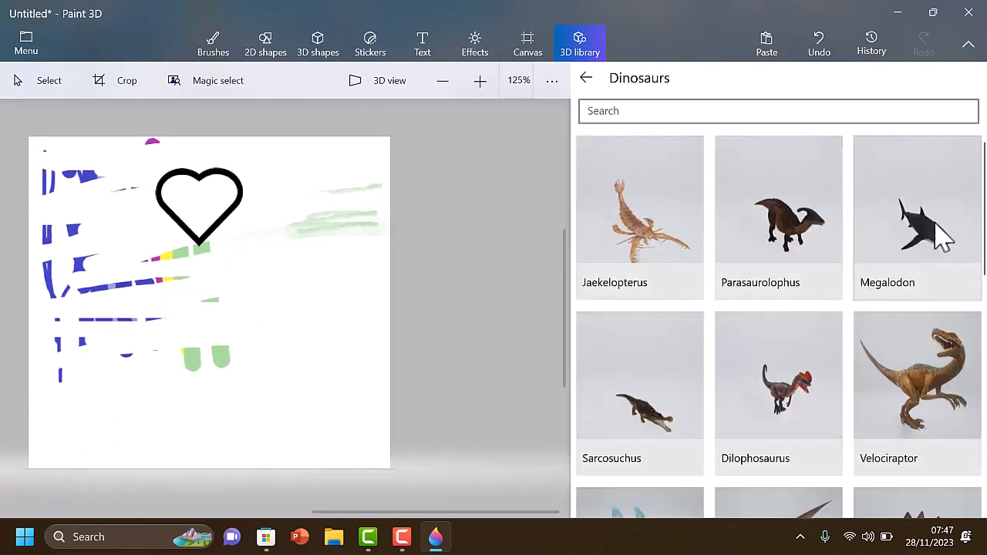
scroll(914, 363, down, 1)
scroll(914, 362, down, 6)
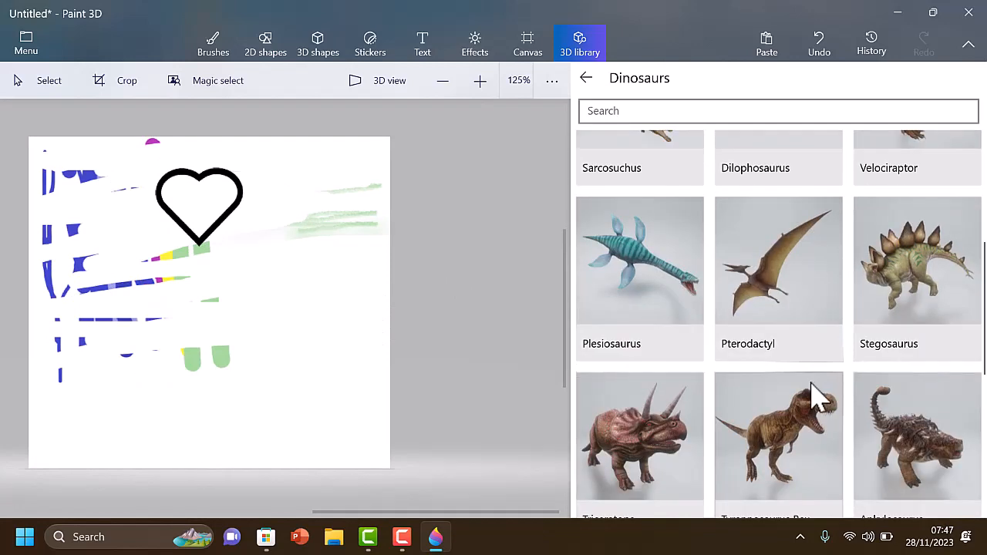
click(786, 216)
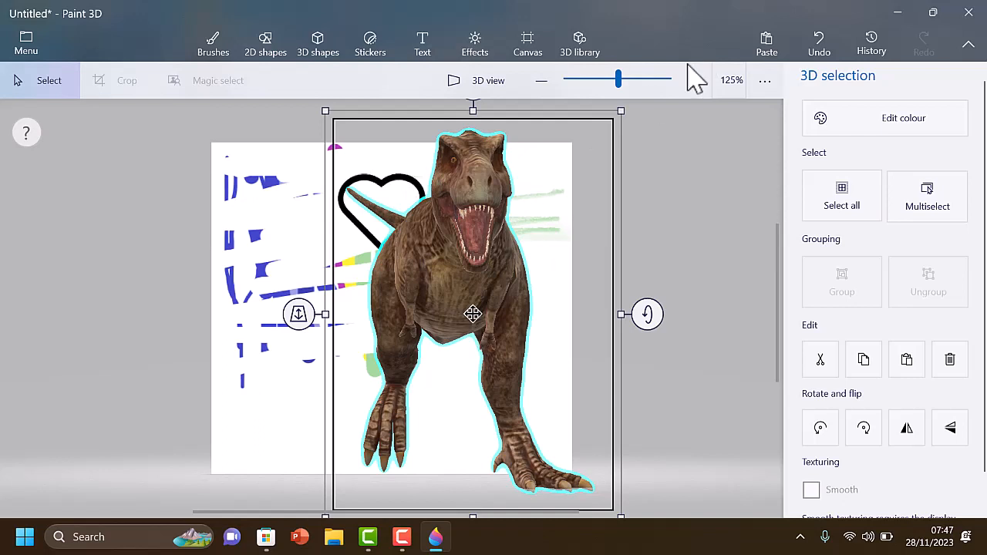
Shrink the Tyrannosaurus Rex and move it beside the heart
drag(625, 117, 542, 193)
drag(412, 342, 468, 295)
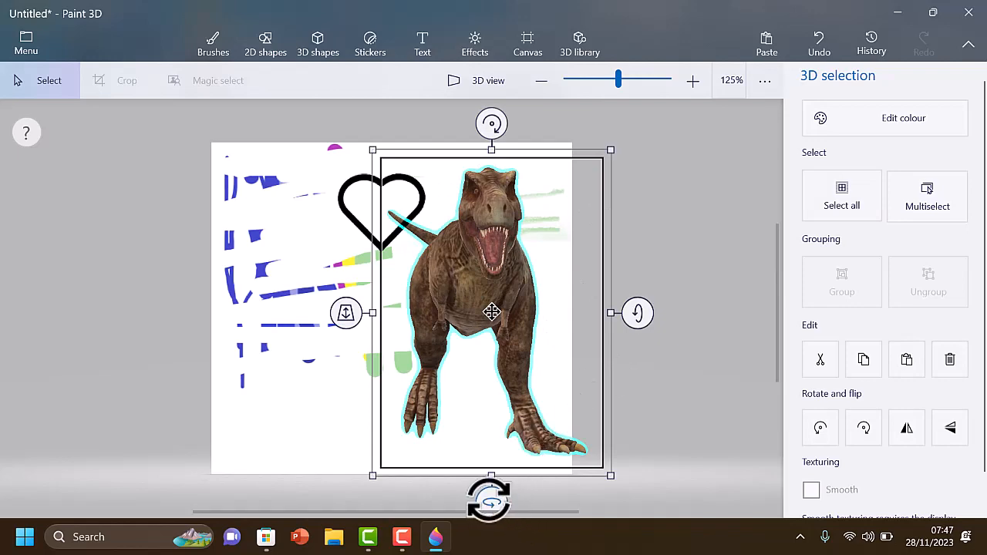
Rotate the Tyrannosaurus Rex about its vertical axis to view both sides, tilt it slightly, and turn it back to face forward
drag(490, 502, 653, 443)
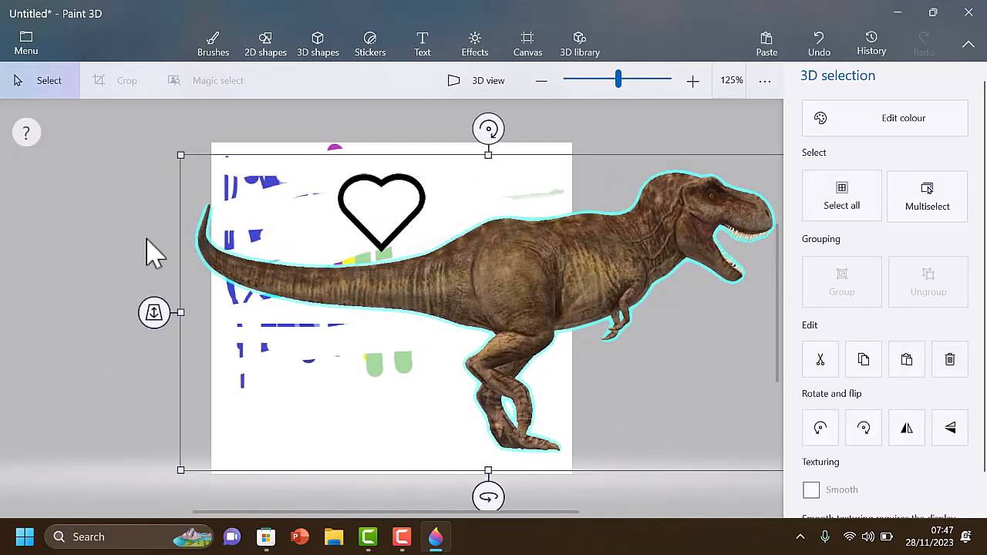
drag(486, 494, 101, 296)
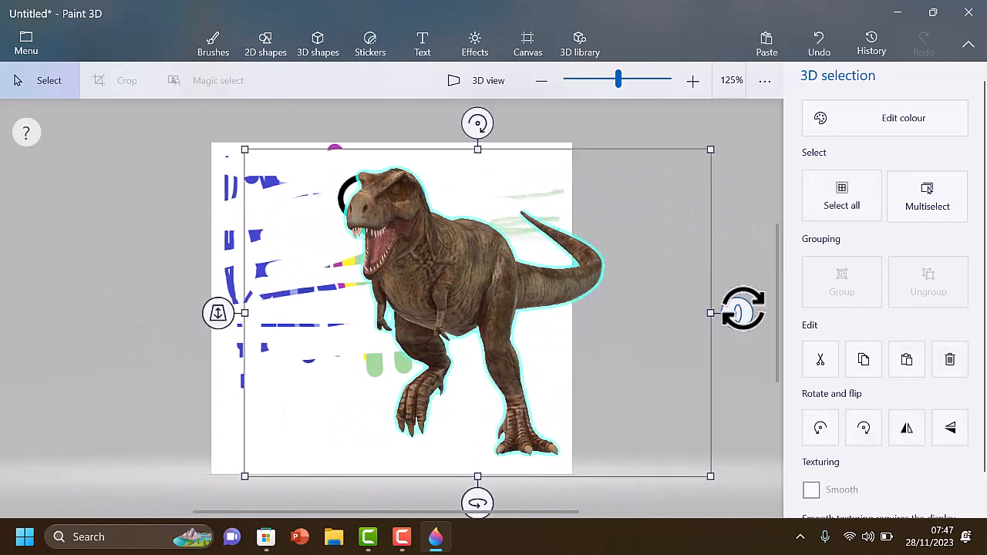
drag(742, 309, 782, 302)
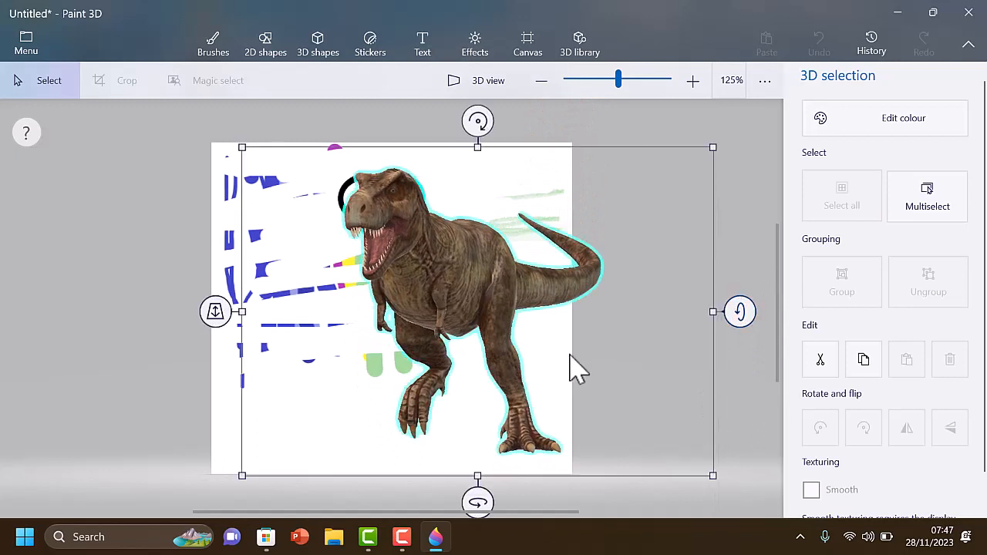
drag(477, 502, 529, 504)
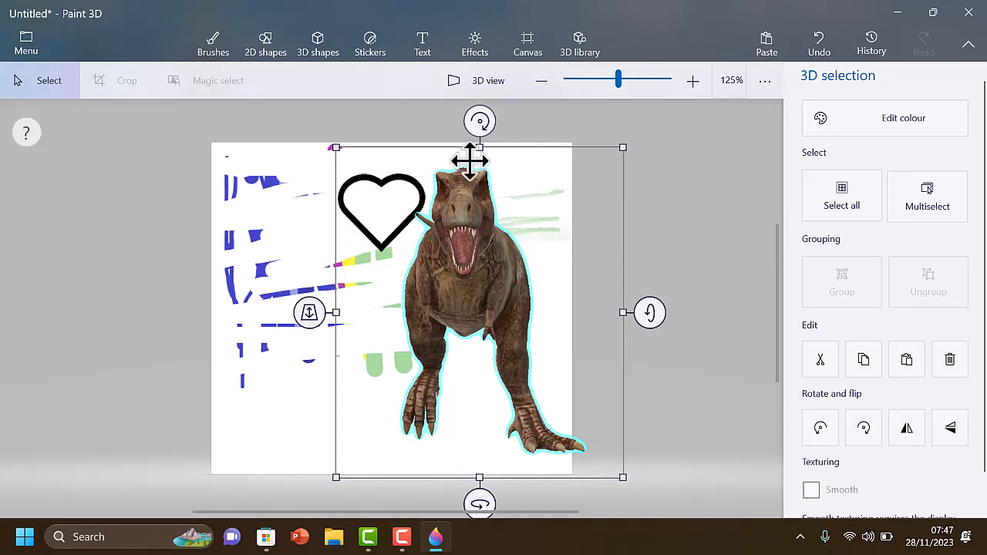
Start a new project without saving the changes to the current one
click(21, 48)
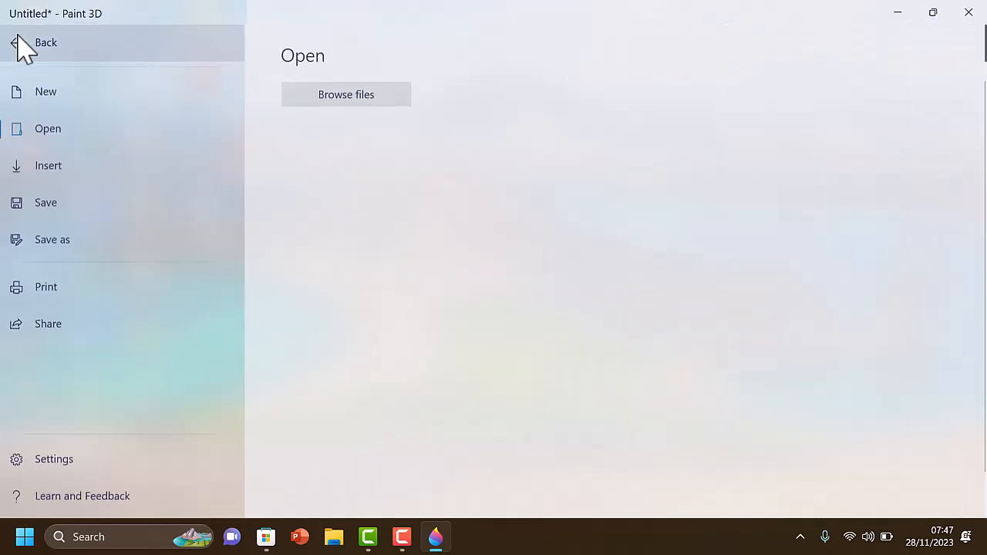
click(89, 106)
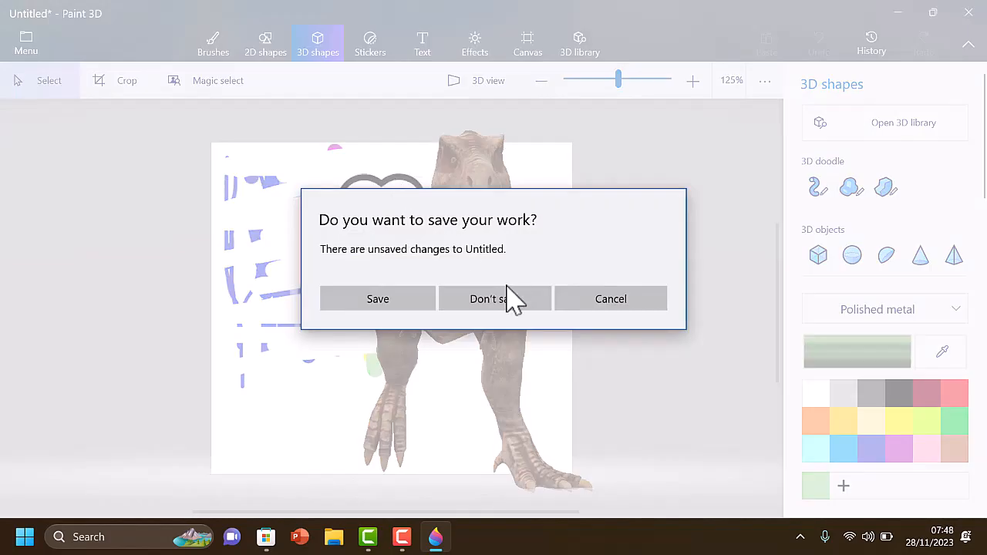
click(466, 305)
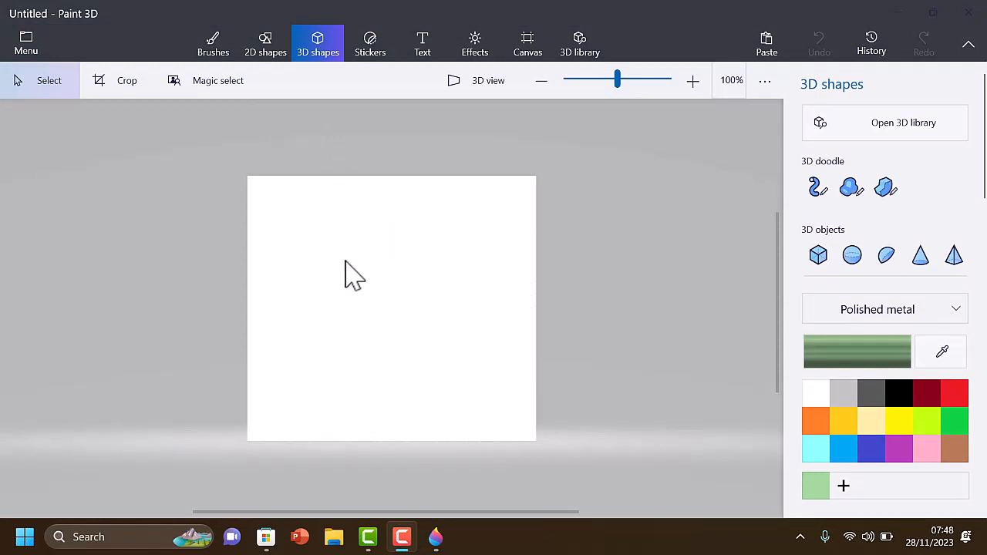
Insert the image eksirm1 from the GRES folder in Downloads onto the blank canvas
click(23, 42)
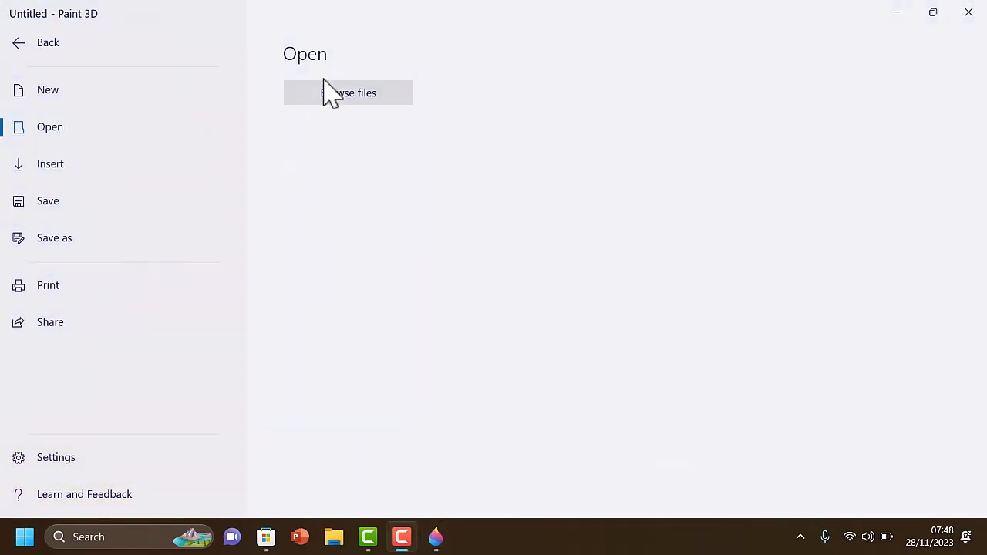
click(60, 168)
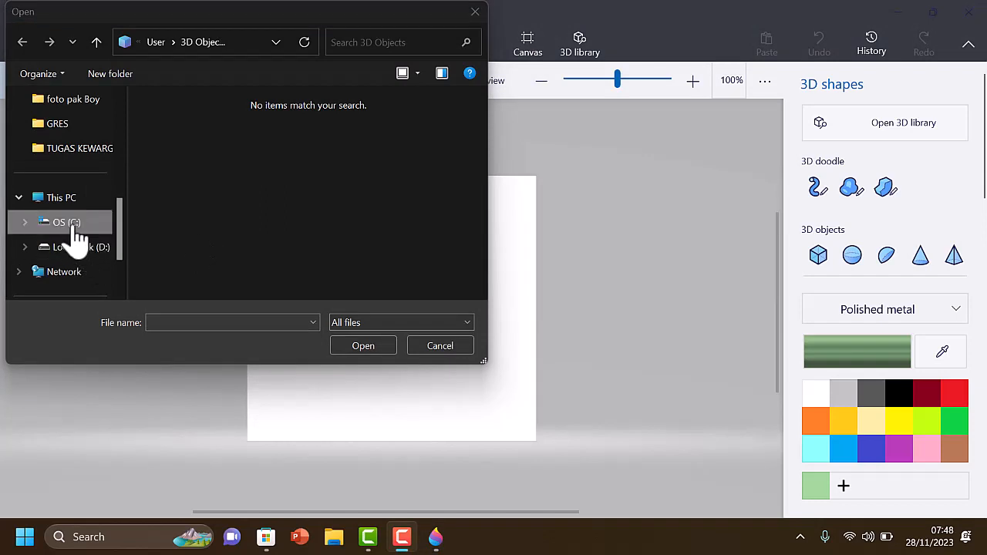
scroll(62, 223, up, 3)
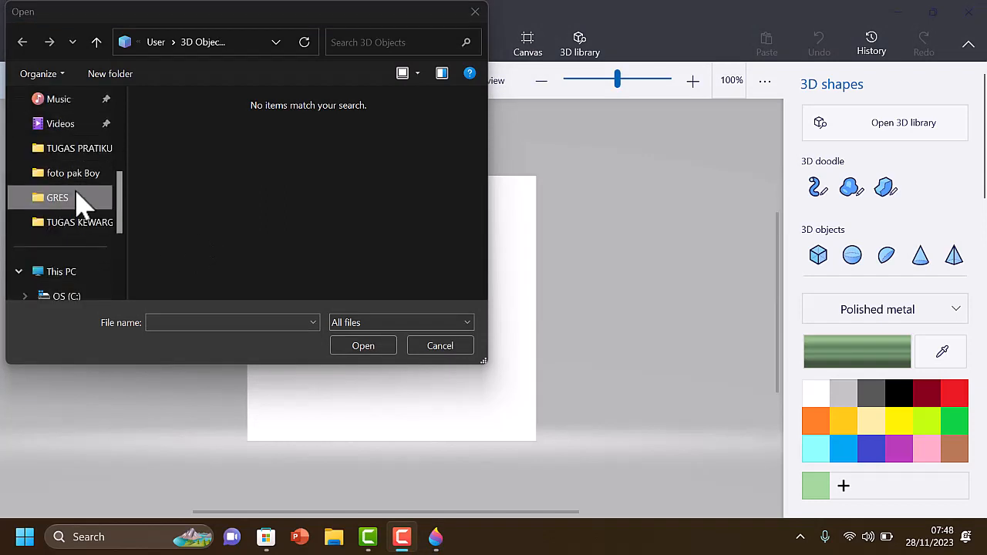
click(78, 198)
scroll(185, 188, down, 1)
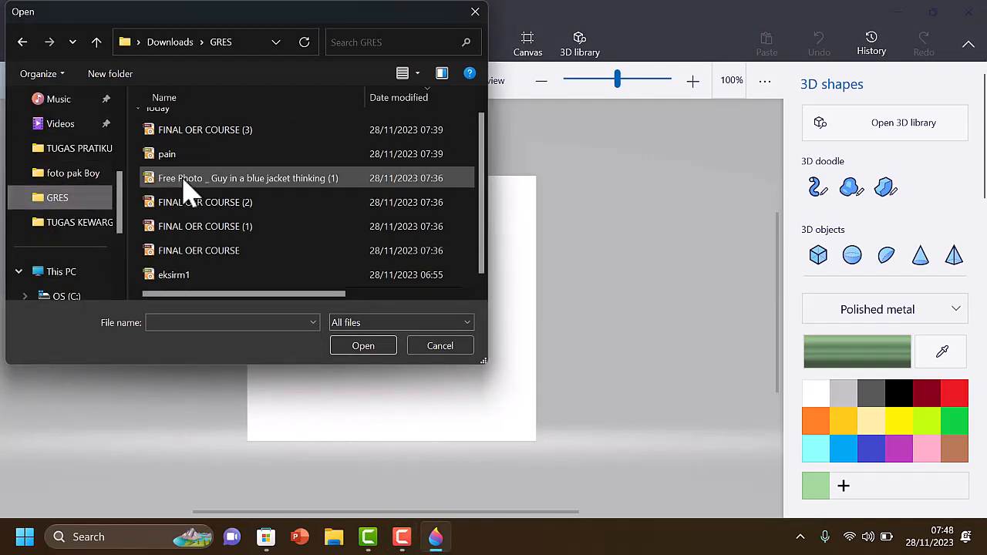
click(218, 276)
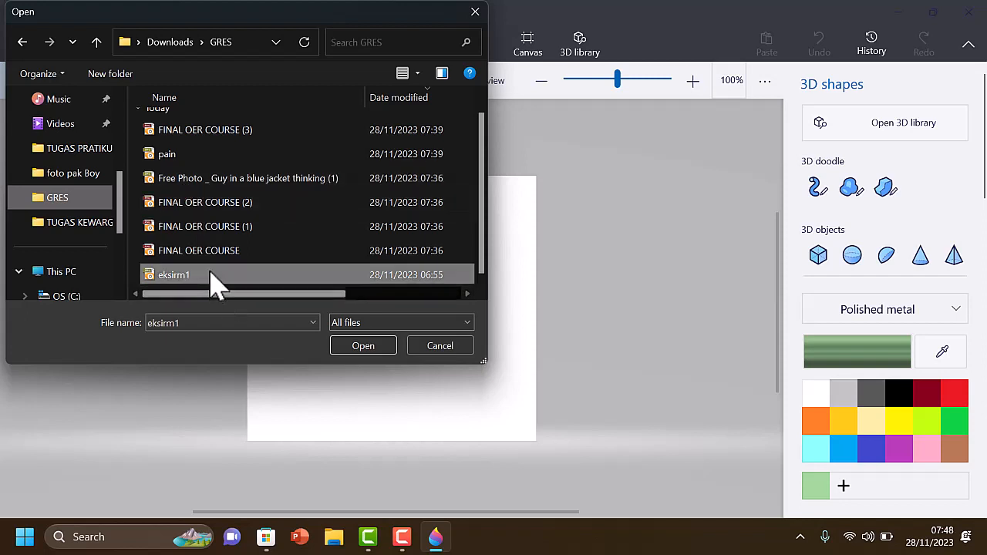
click(374, 347)
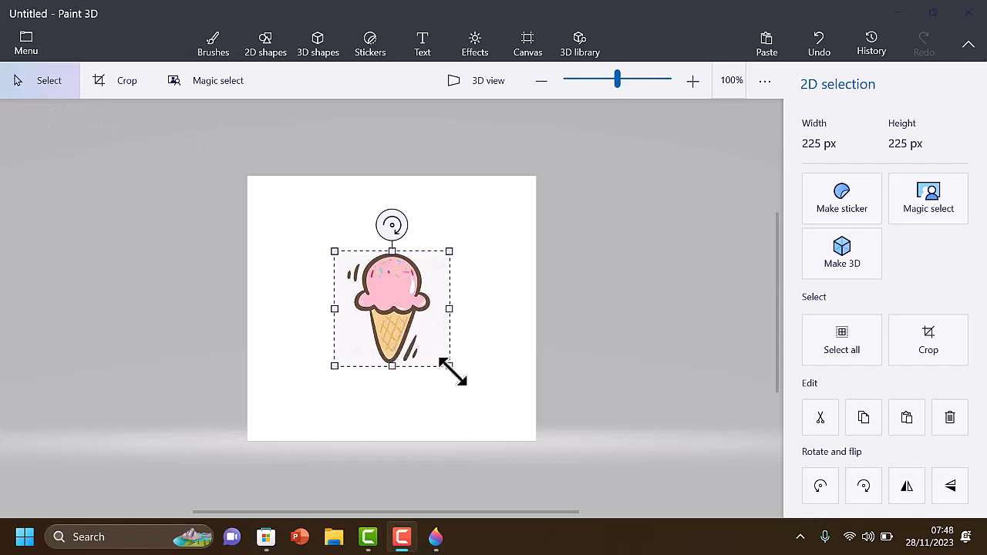
Enlarge the inserted ice cream image to 254 by 261 px
drag(453, 371, 465, 387)
ctrl+scroll(472, 328, up, 1)
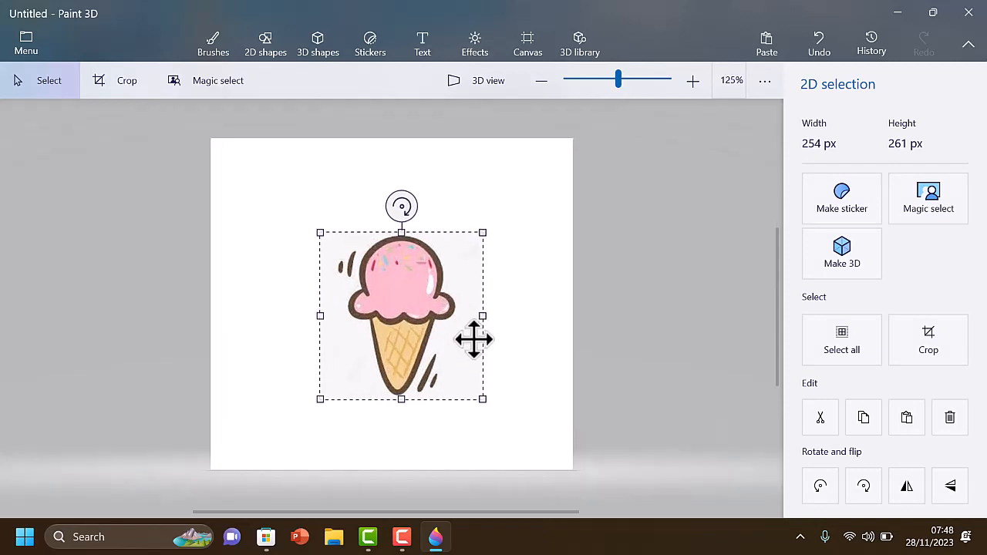
ctrl+scroll(477, 334, up, 1)
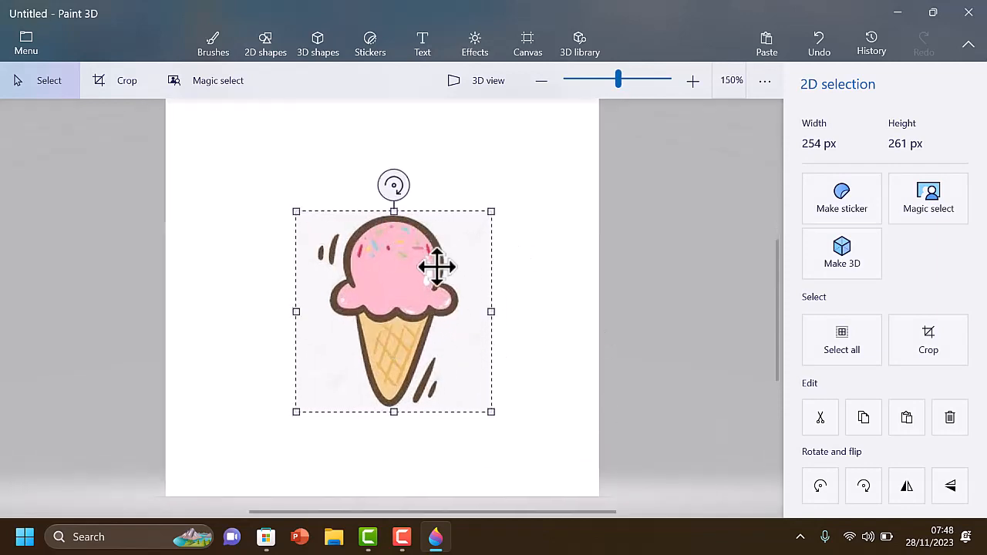
drag(439, 247, 440, 247)
Trace the ice cream's outline as a closed soft edge 3D doodle and move the resulting shape beside the picture
click(317, 44)
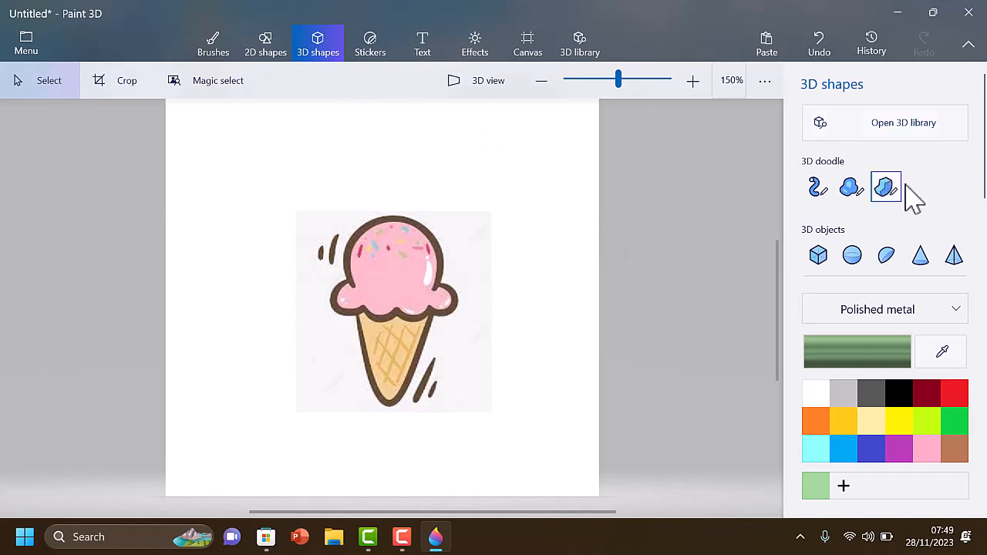
click(851, 187)
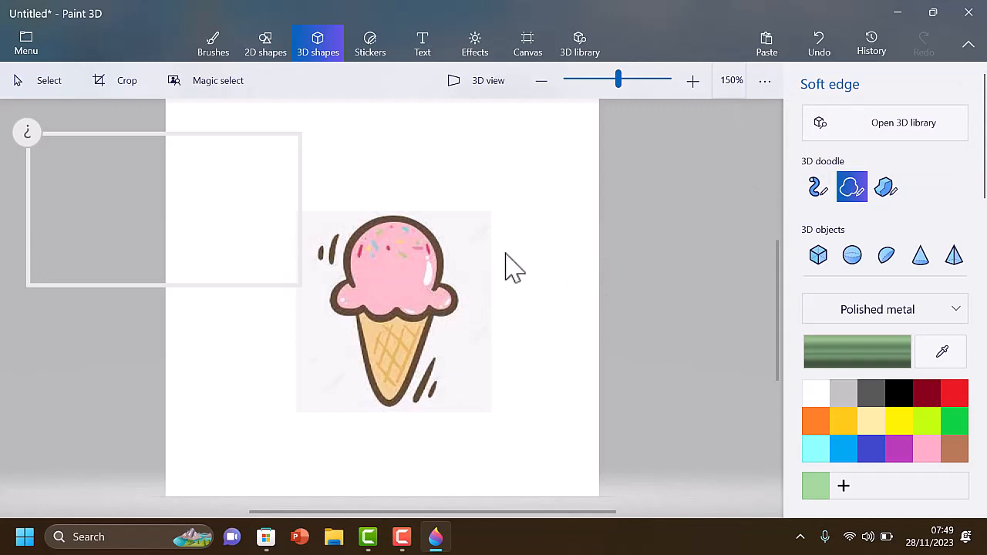
ctrl+scroll(404, 309, up, 2)
ctrl+scroll(414, 297, down, 1)
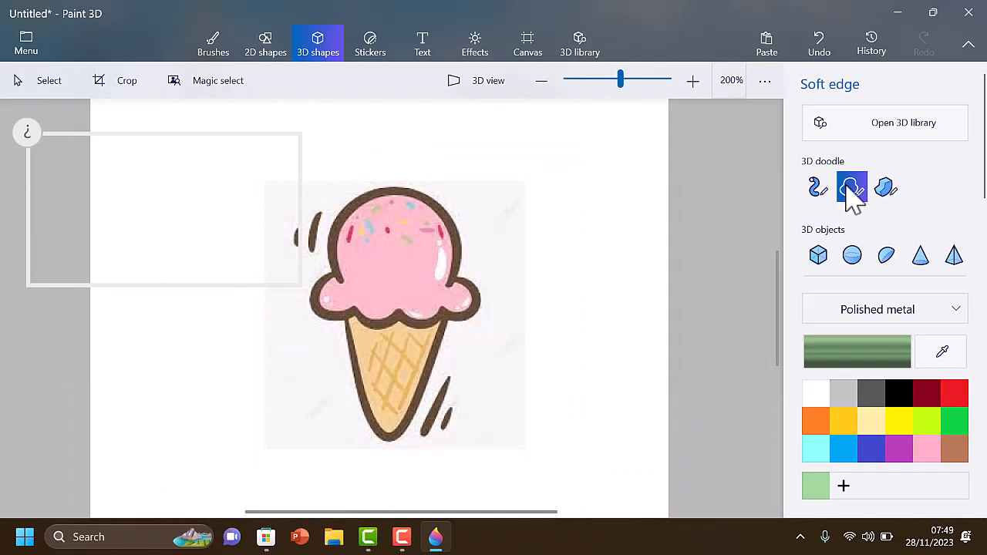
click(455, 273)
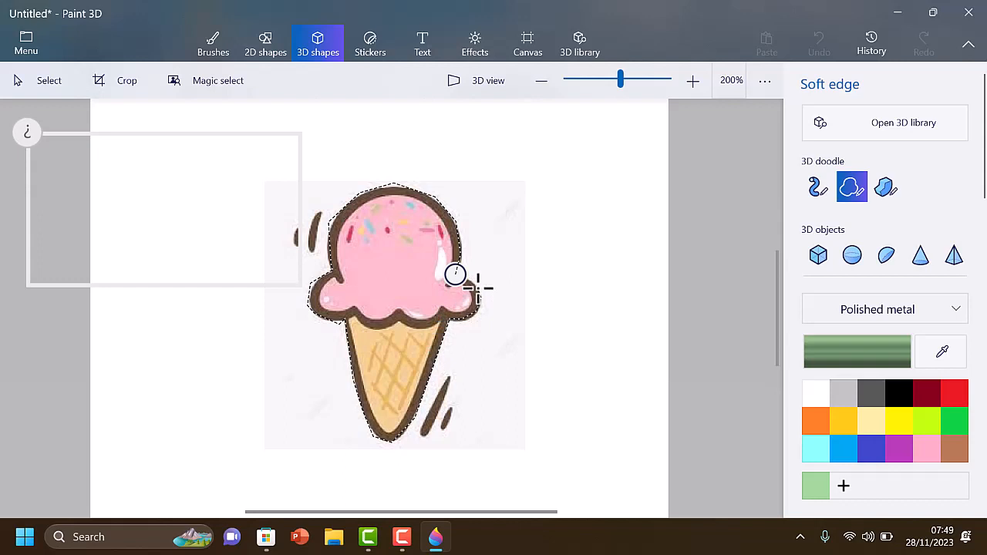
drag(472, 278, 459, 274)
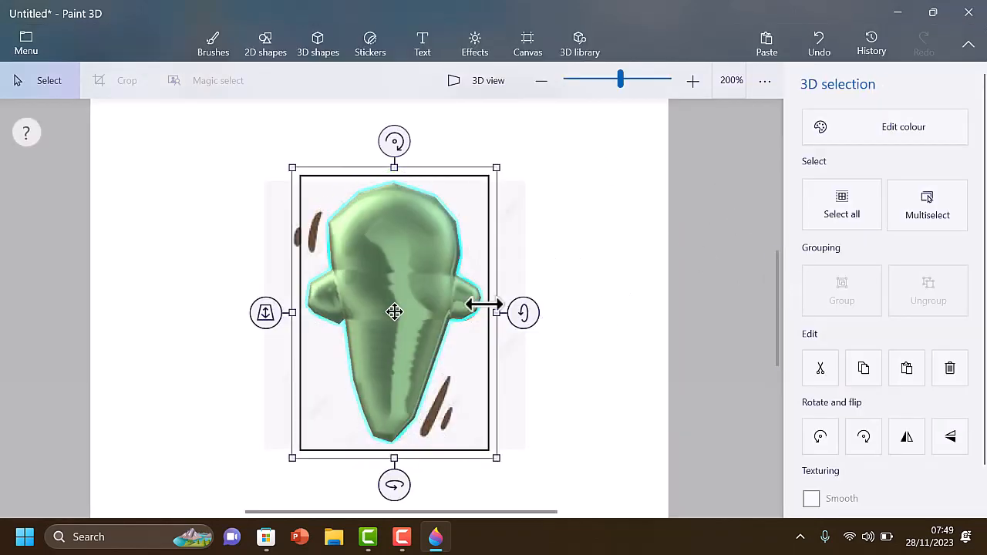
mouse_move(359, 288)
mouse_down()
mouse_move(401, 278)
mouse_move(541, 294)
mouse_up()
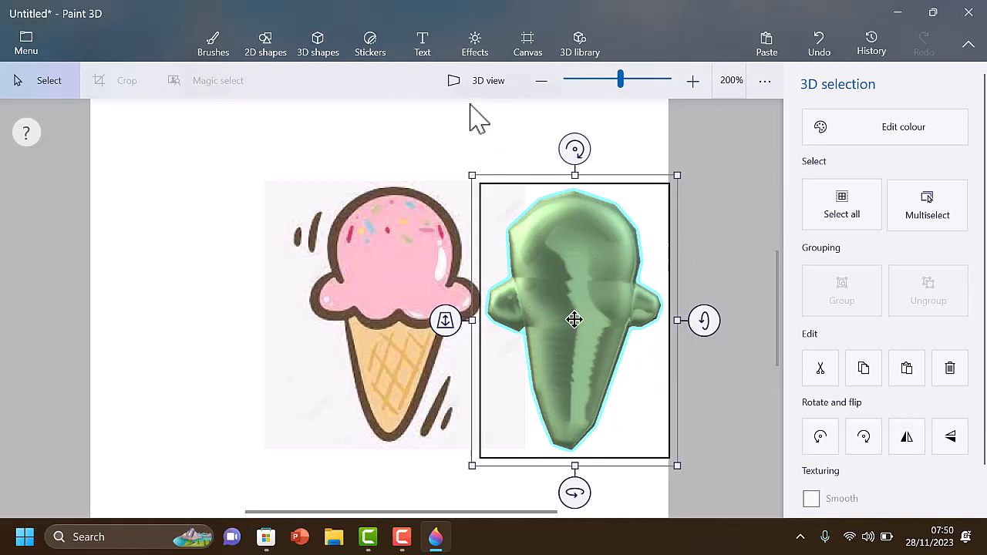
click(370, 278)
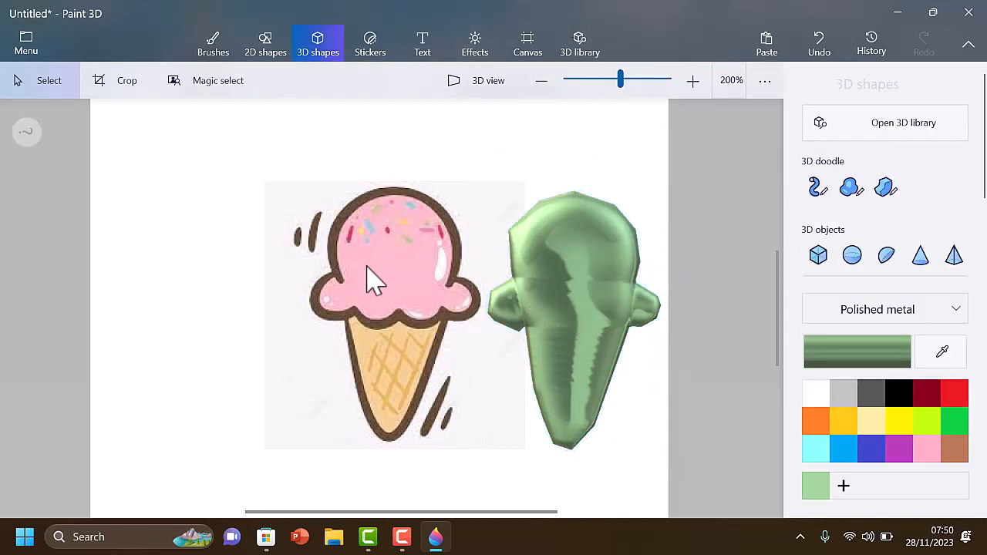
Cut out the ice cream with Magic select, narrowing the focus area to just around it and keeping the background autofill
click(226, 89)
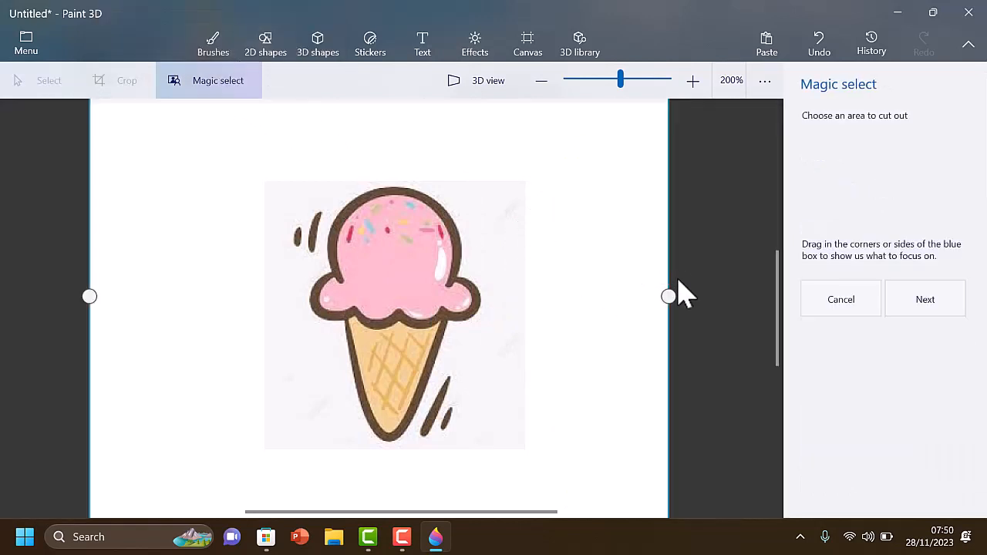
drag(670, 299, 495, 301)
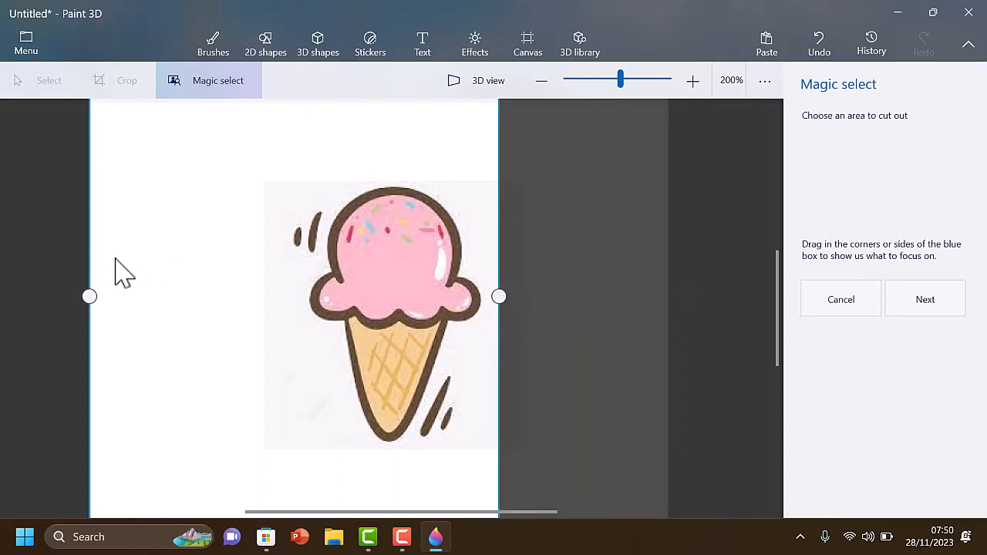
drag(89, 297, 298, 331)
ctrl+scroll(451, 264, down, 2)
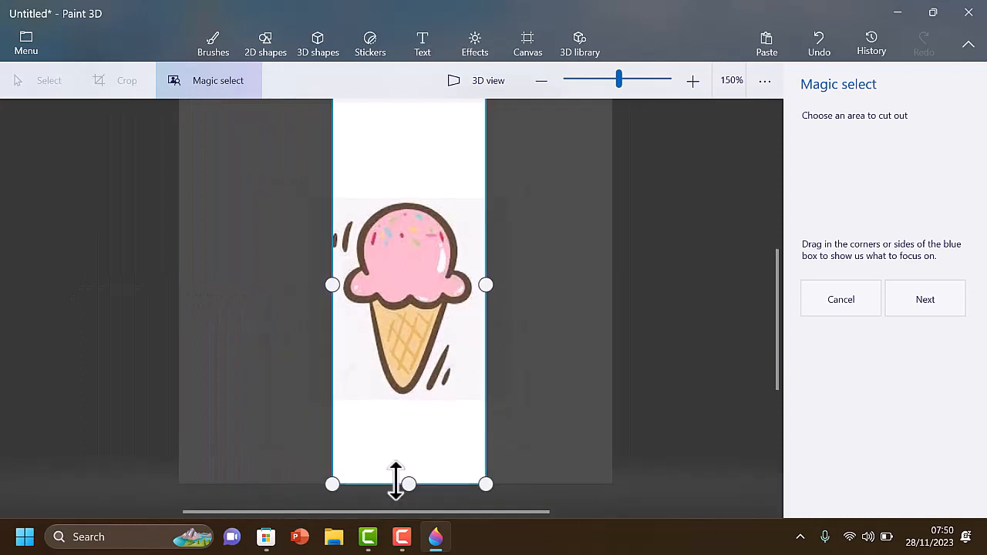
drag(409, 486, 408, 394)
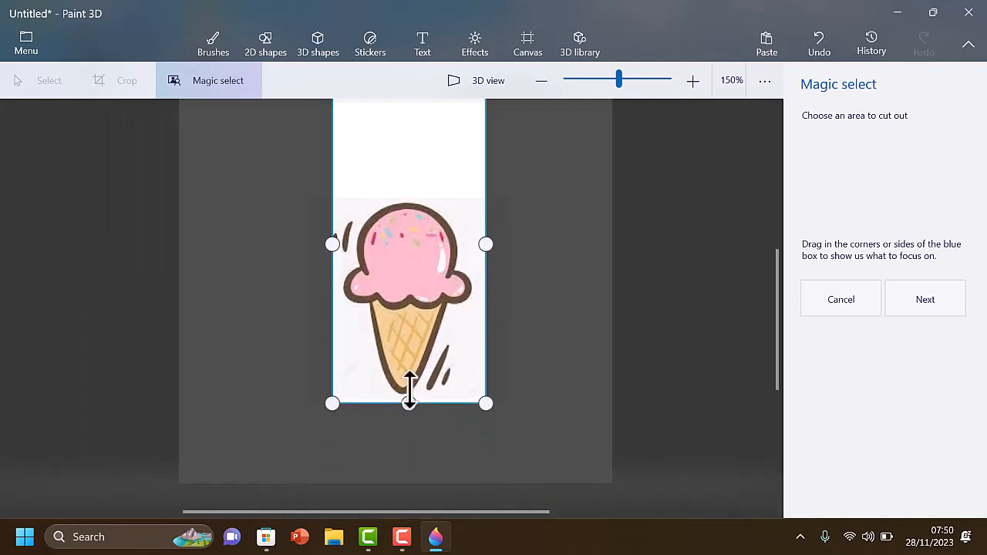
scroll(457, 208, up, 1)
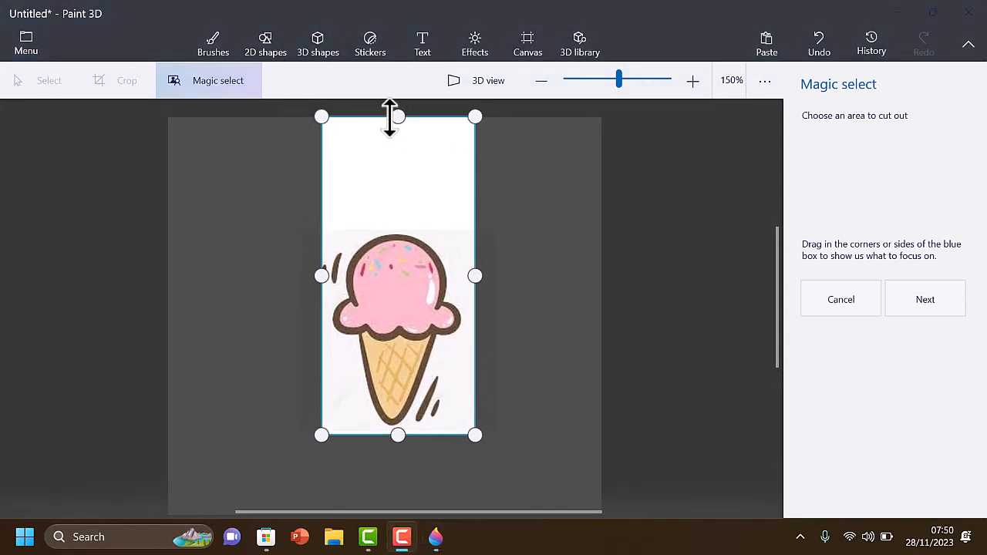
drag(398, 117, 406, 231)
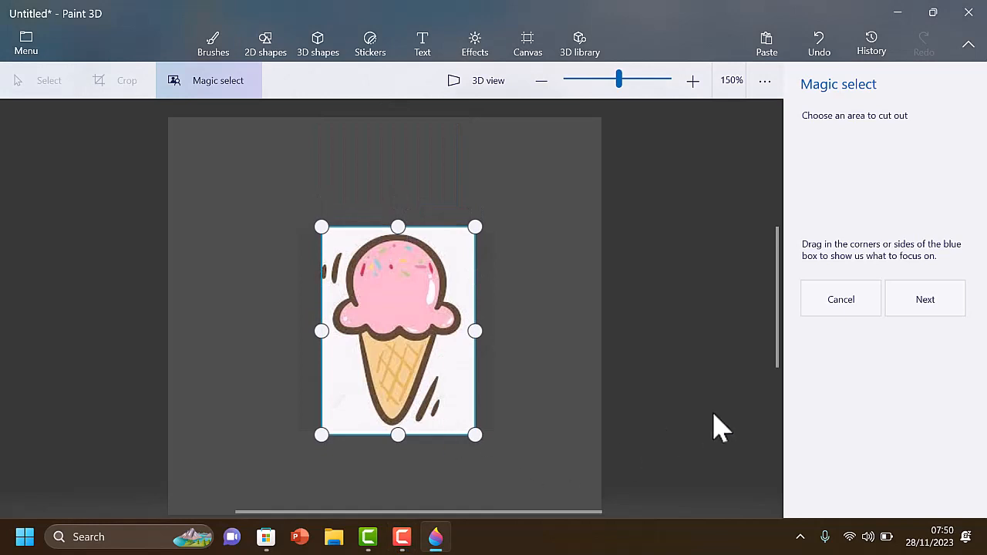
click(927, 294)
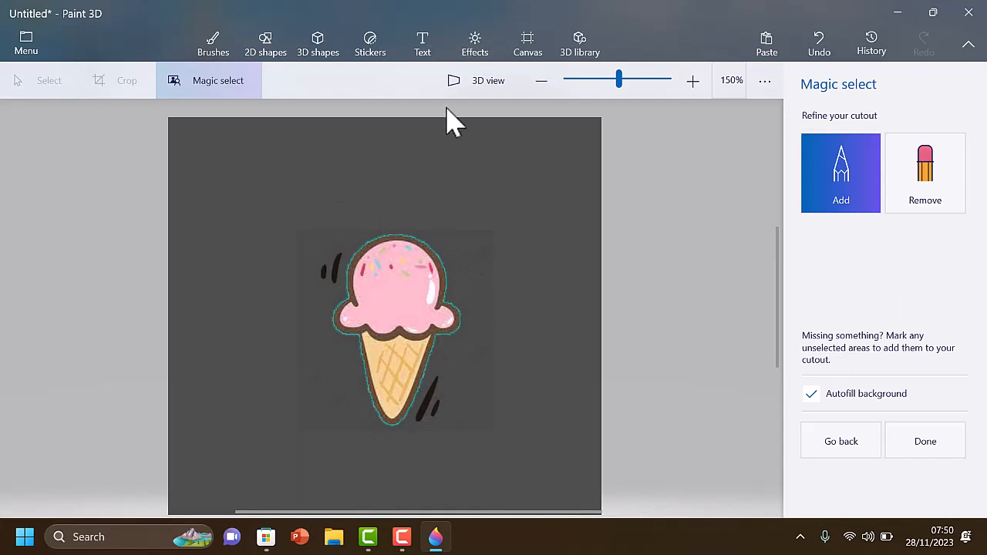
click(926, 441)
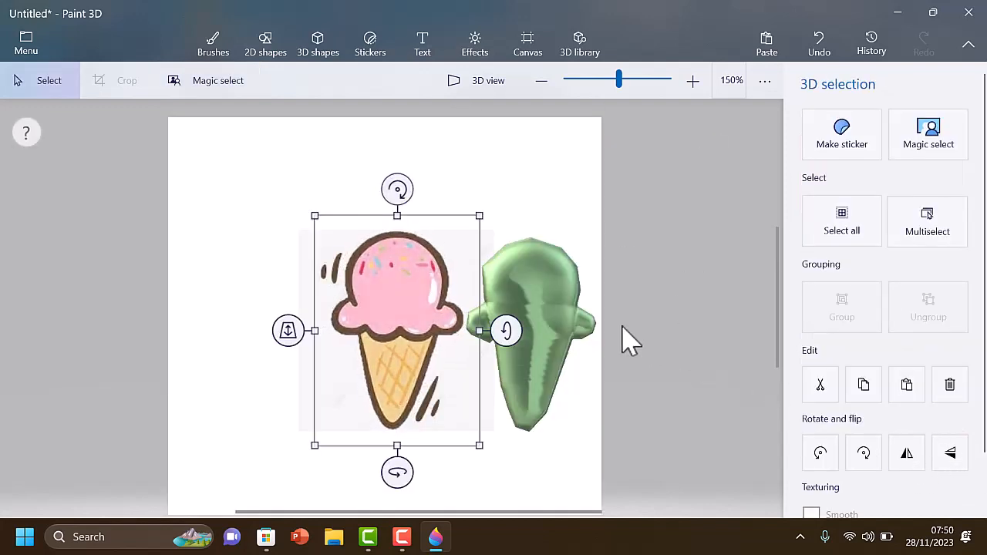
Turn the ice cream cutout into a sticker and apply it in place on the picture
click(842, 139)
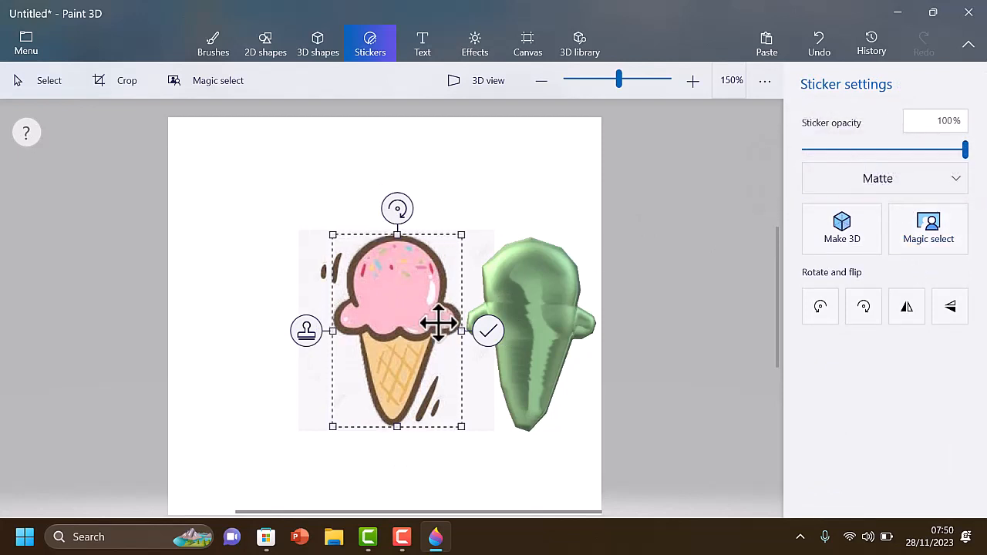
click(488, 331)
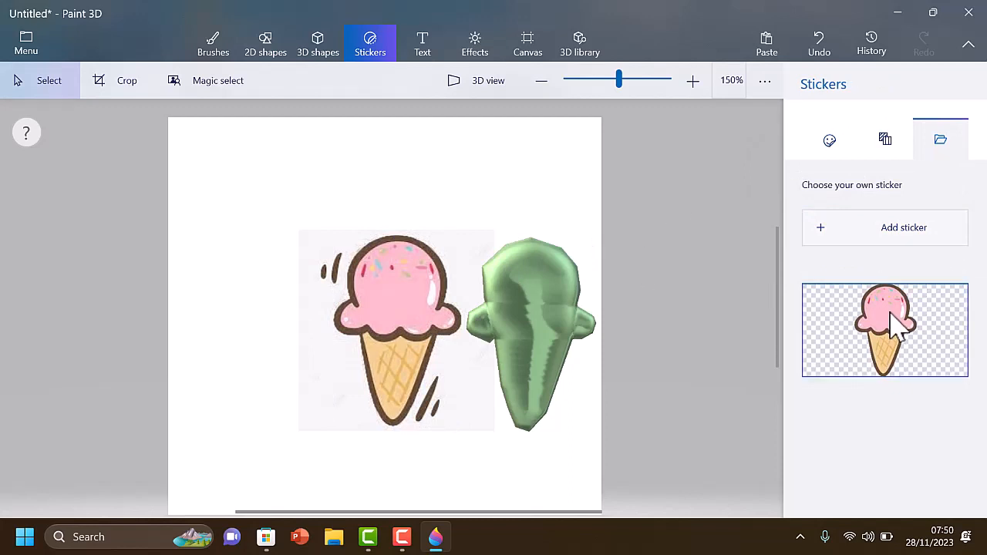
click(553, 312)
click(413, 306)
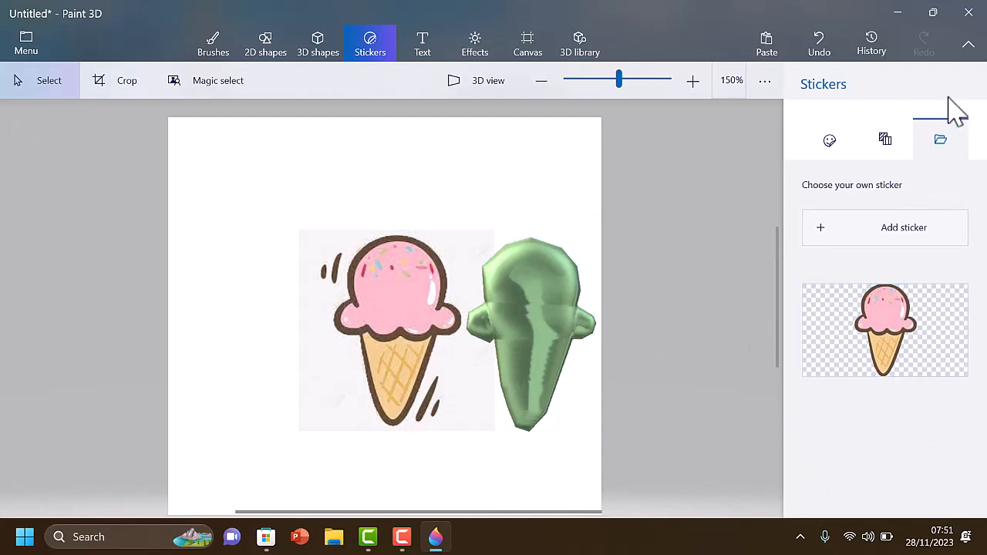
Try to cover the green 3D doodle with the ice cream sticker, shrinking it to fit, and undo the placement
click(847, 329)
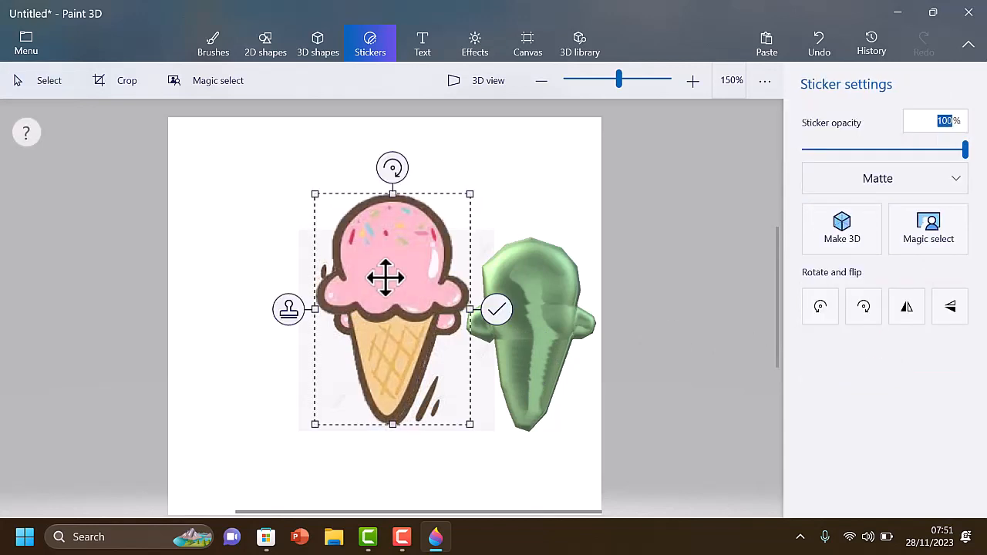
drag(368, 275, 502, 294)
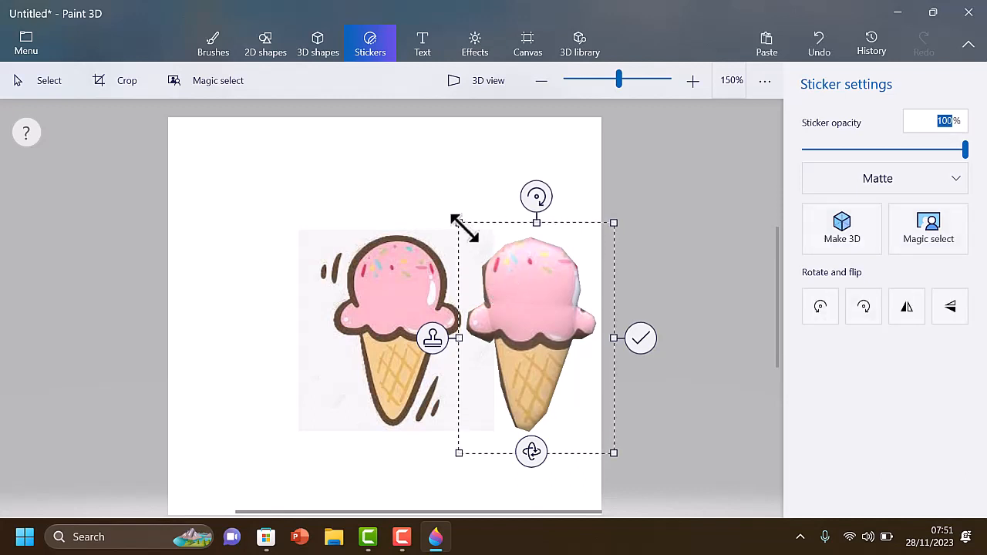
mouse_move(458, 223)
mouse_down()
mouse_move(461, 238)
mouse_move(448, 230)
mouse_up()
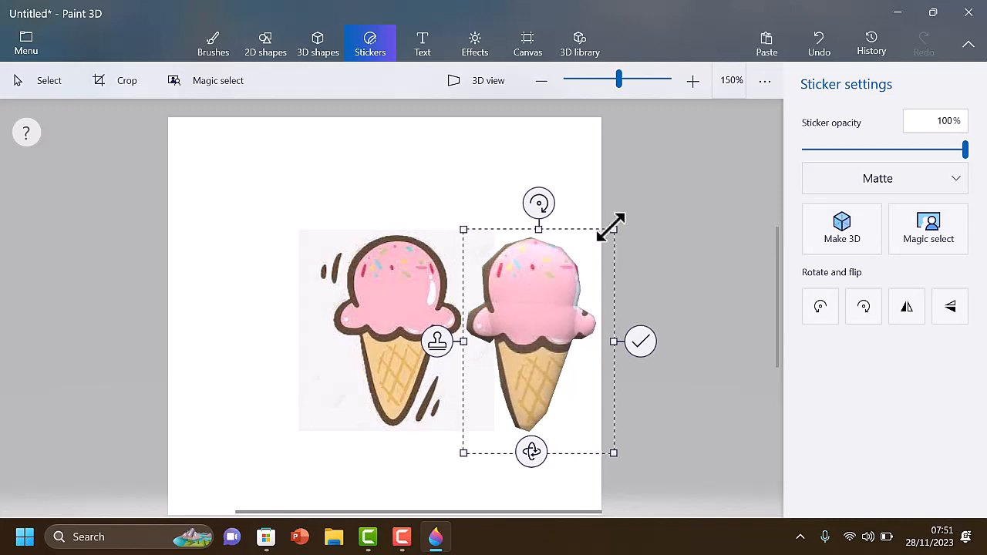
mouse_move(612, 228)
mouse_down()
mouse_move(588, 235)
mouse_move(602, 251)
mouse_move(598, 241)
mouse_up()
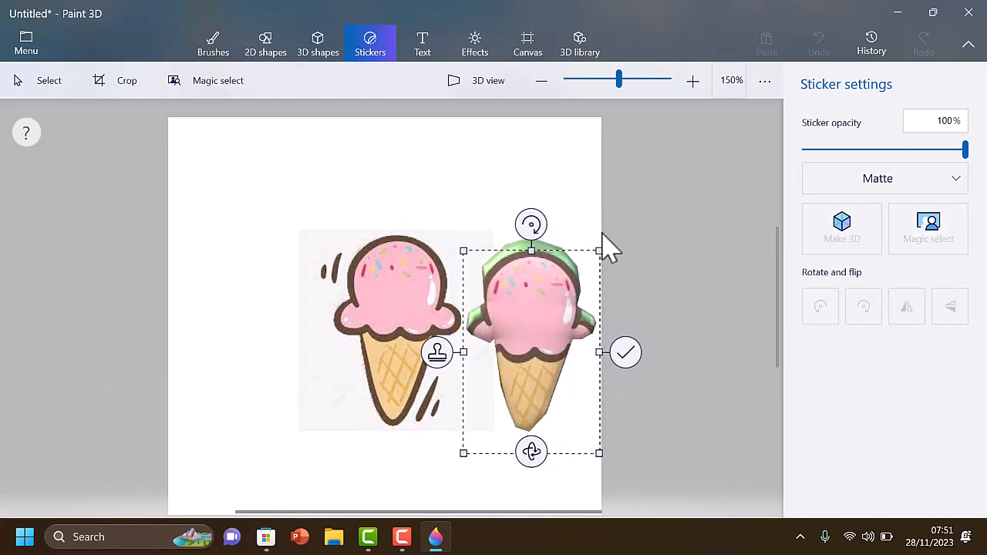
click(603, 233)
click(543, 302)
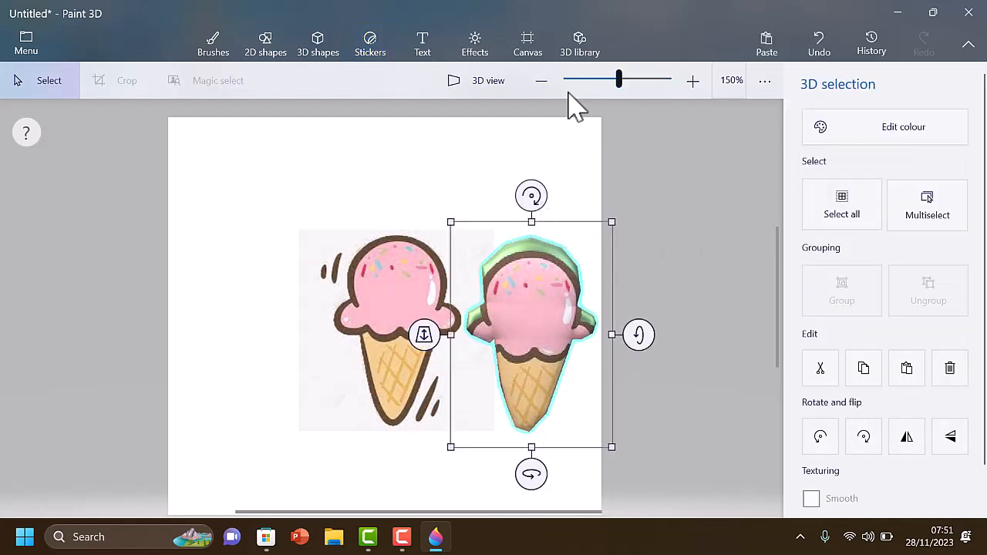
key(ctrl+z)
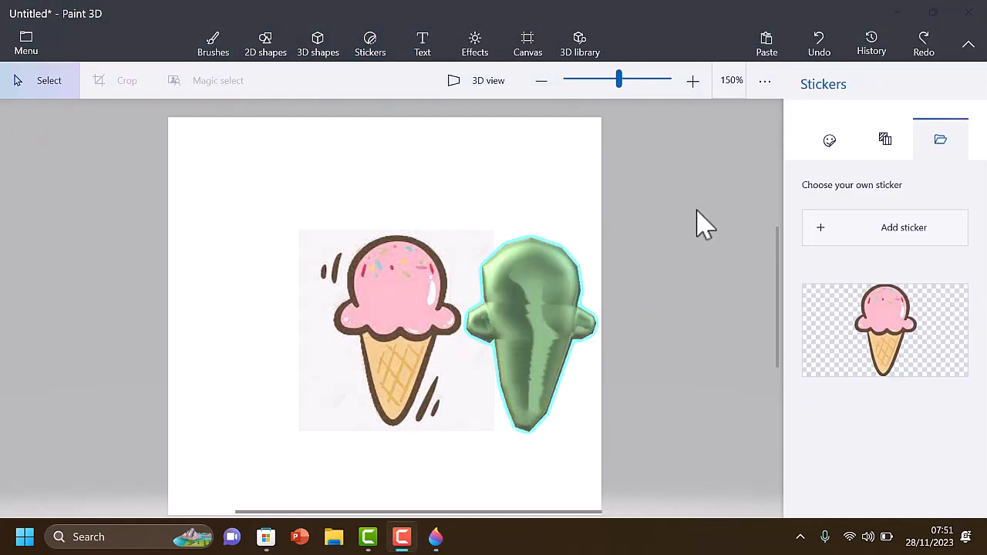
Place the ice cream sticker over the front of the green 3D doodle, resize it to match the outline, and apply it
click(849, 320)
click(910, 371)
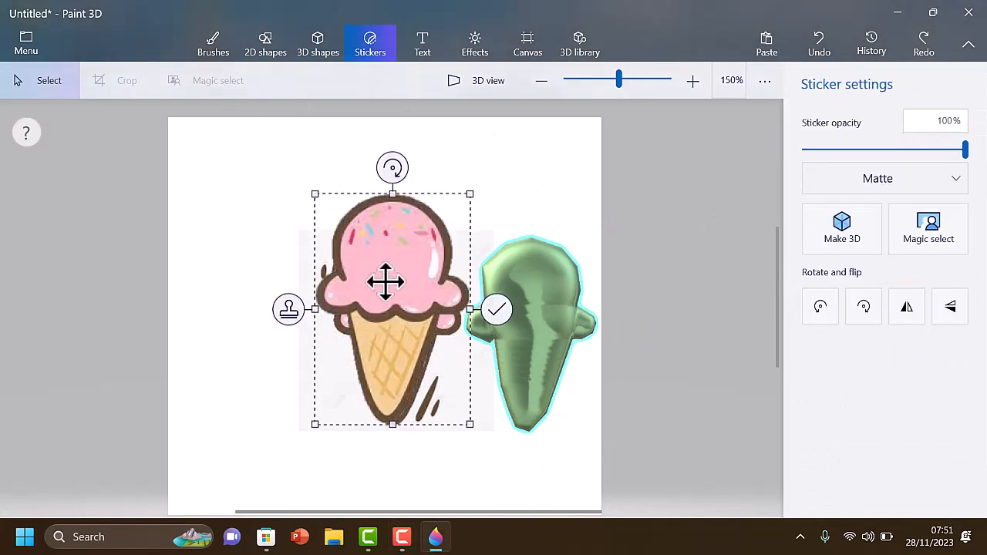
drag(358, 271, 501, 299)
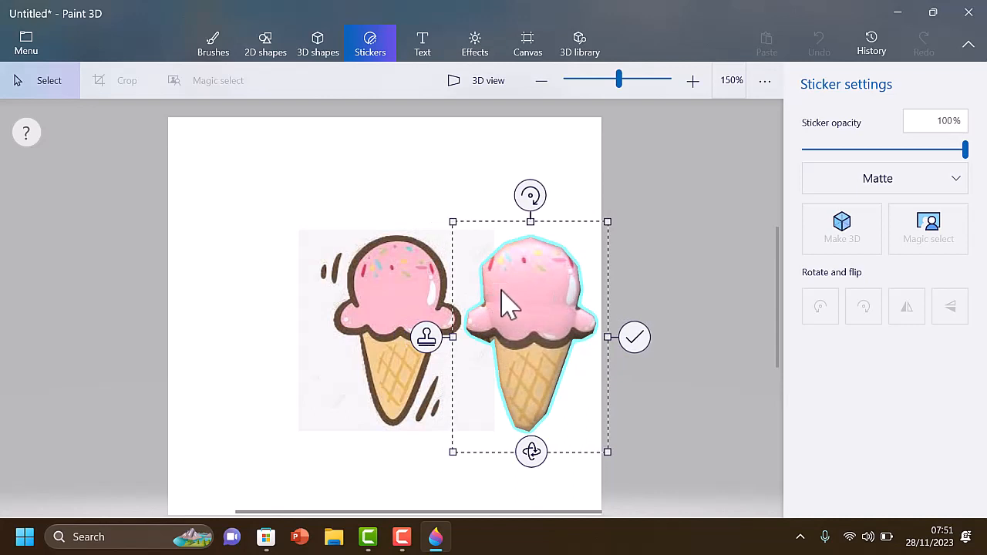
mouse_move(453, 221)
mouse_down()
mouse_move(467, 242)
mouse_move(452, 236)
mouse_up()
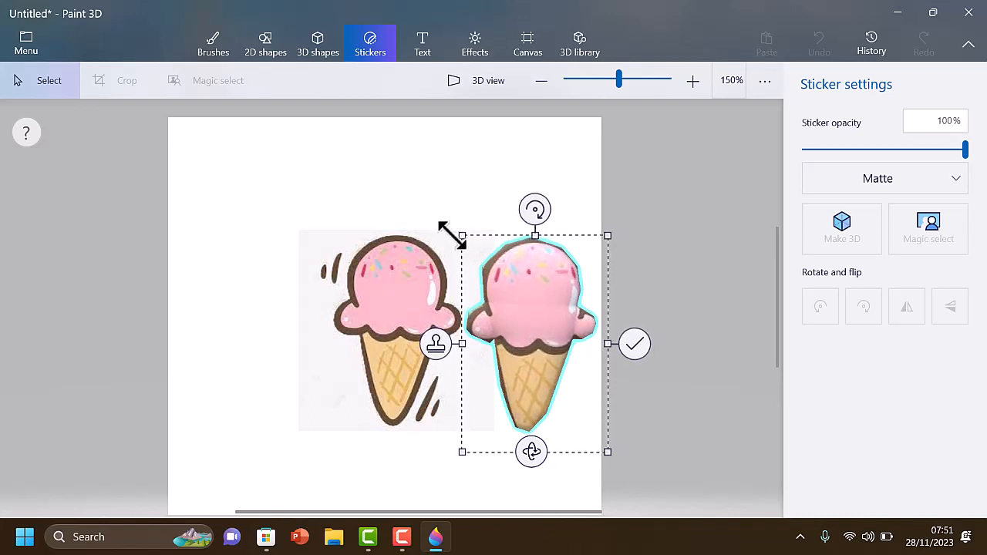
drag(447, 234, 448, 233)
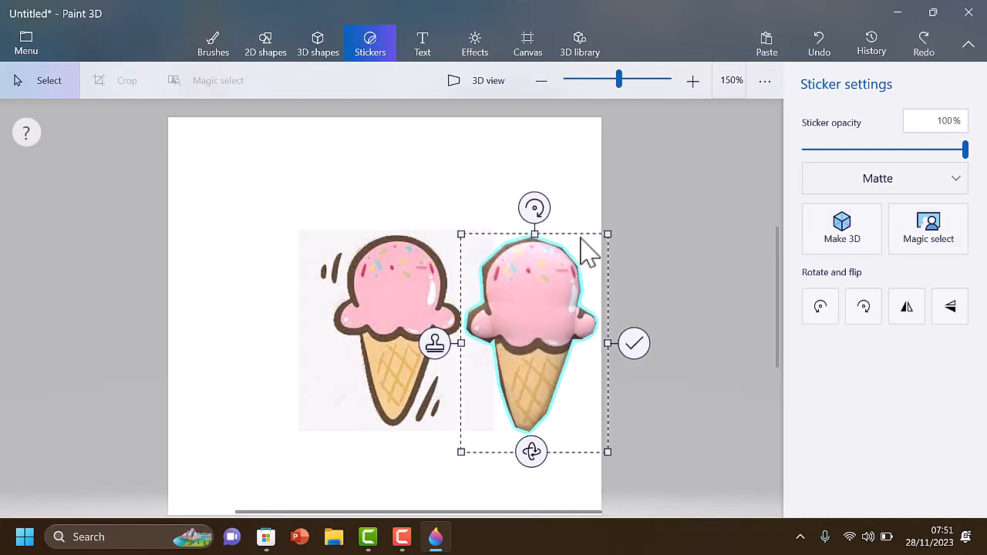
drag(606, 232, 589, 240)
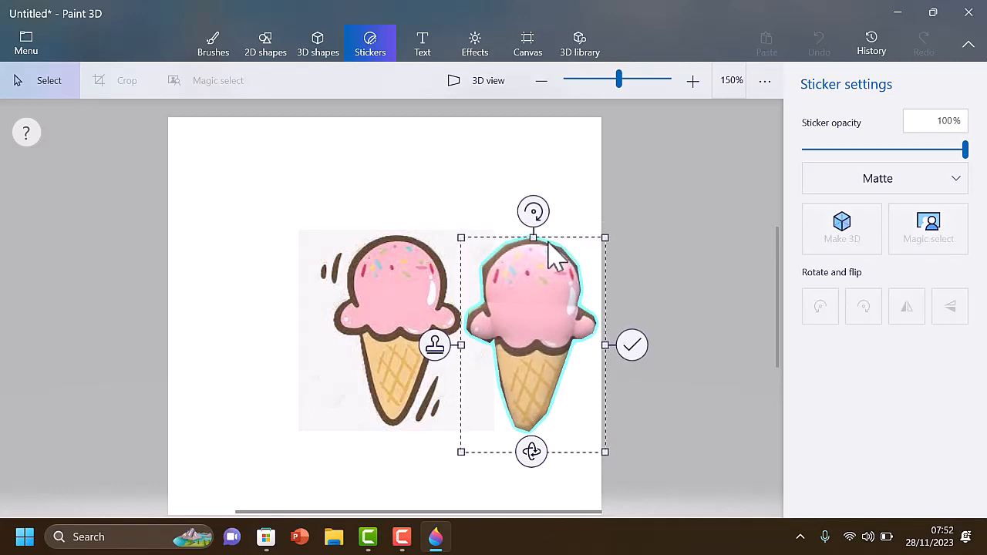
drag(546, 243, 534, 238)
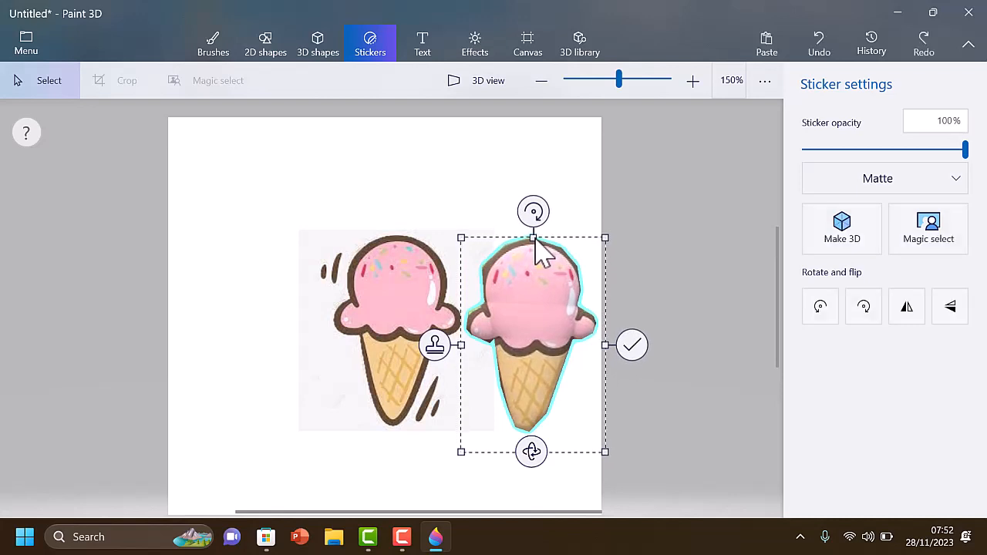
click(630, 345)
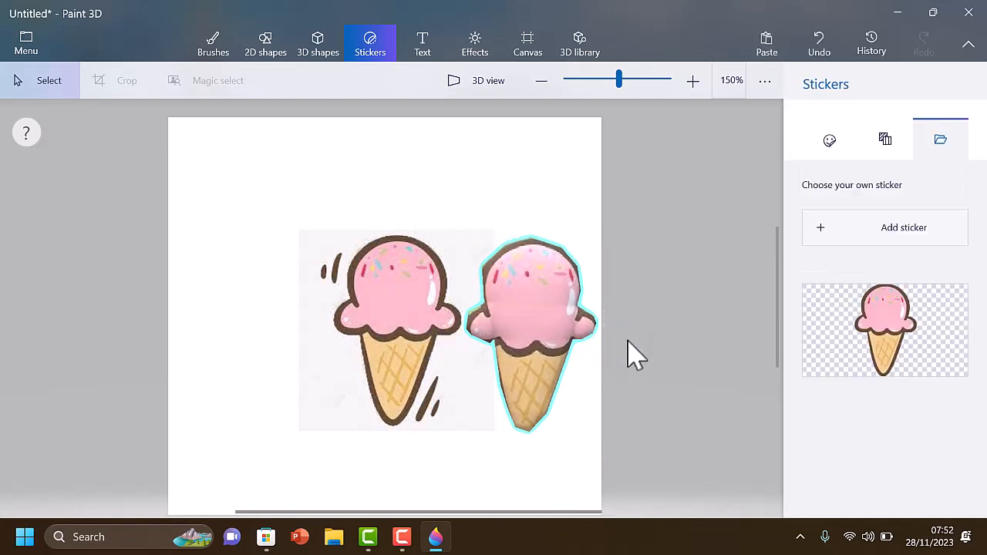
Turn the 3D doodle around to its uncovered back and place the ice cream sticker over that side
click(547, 395)
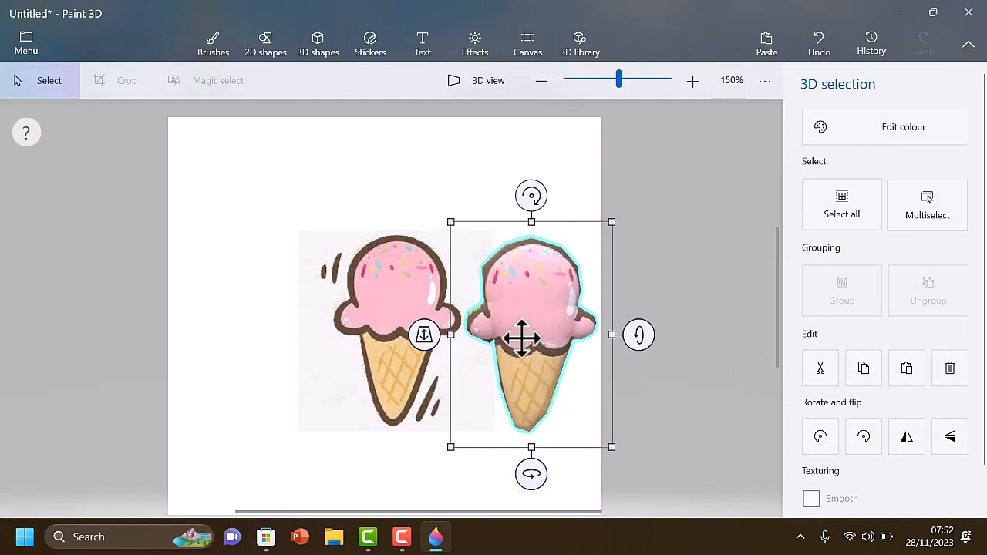
drag(531, 472, 663, 438)
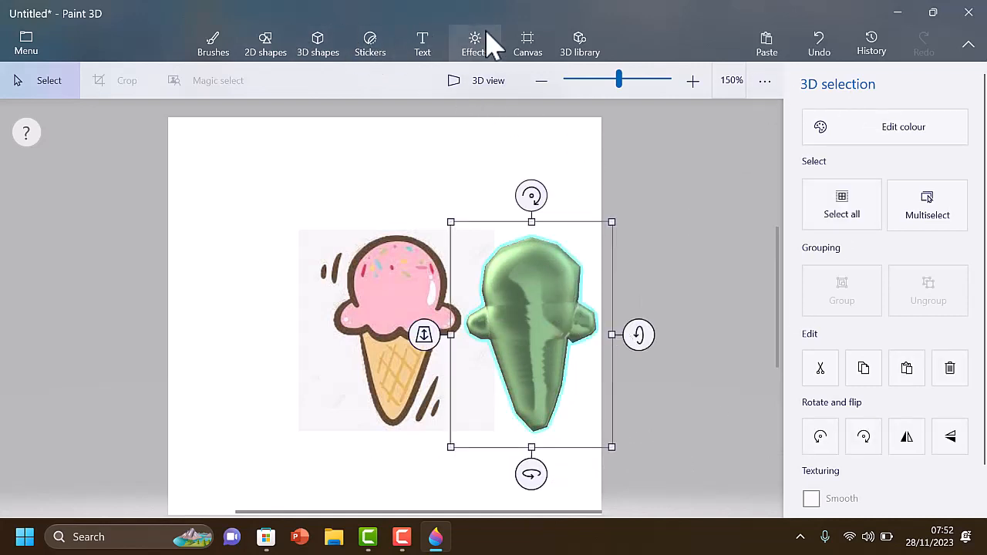
click(386, 42)
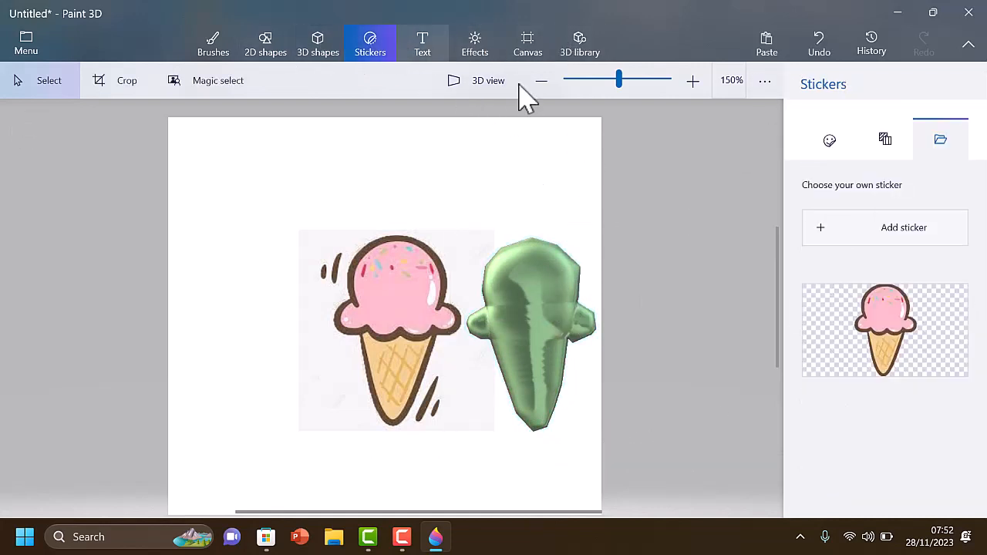
click(879, 339)
click(359, 273)
drag(359, 273, 506, 304)
Resize the sticker to match the outline of the doodle's back and apply it
drag(460, 222, 469, 245)
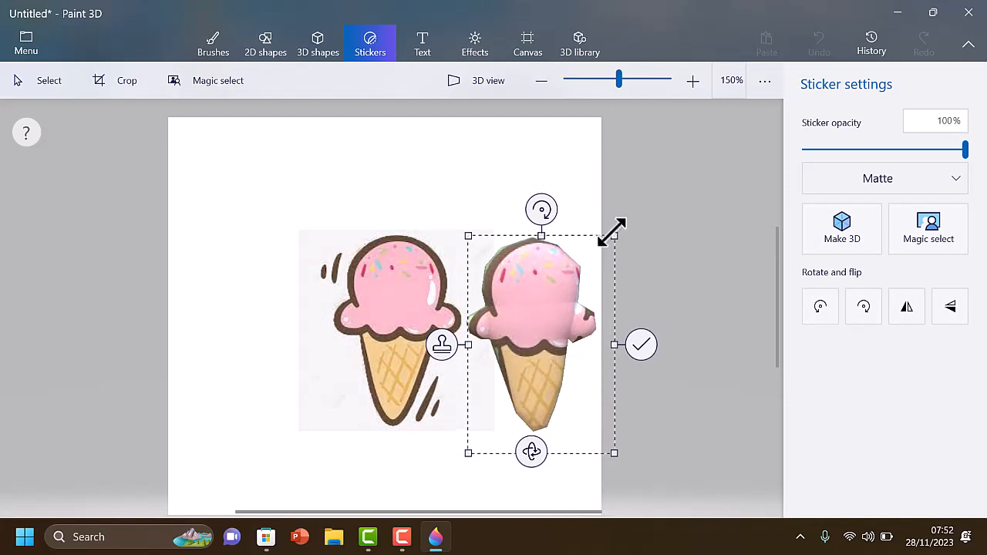
mouse_move(612, 232)
mouse_down()
mouse_move(556, 248)
mouse_move(613, 247)
mouse_up()
drag(540, 248, 540, 239)
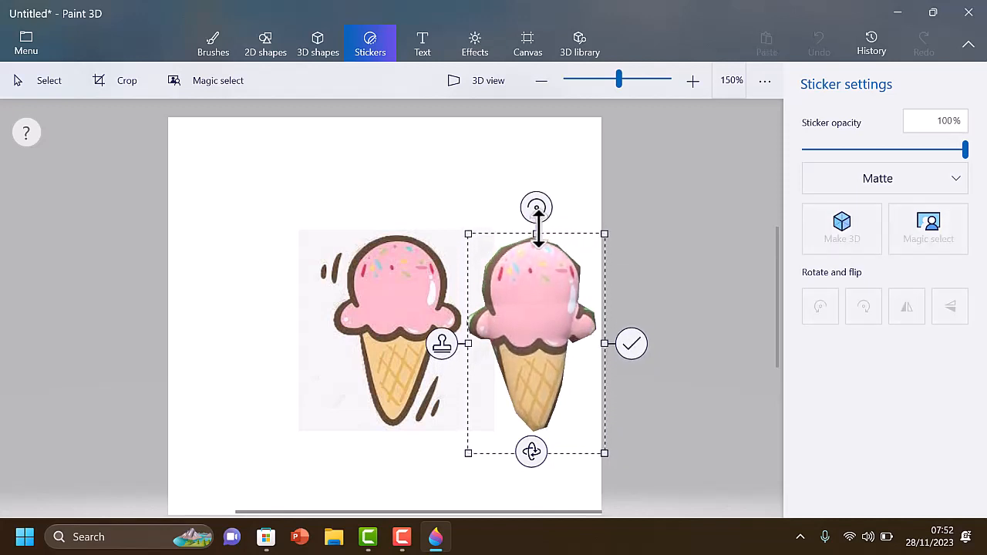
drag(496, 305, 496, 306)
drag(468, 340, 461, 340)
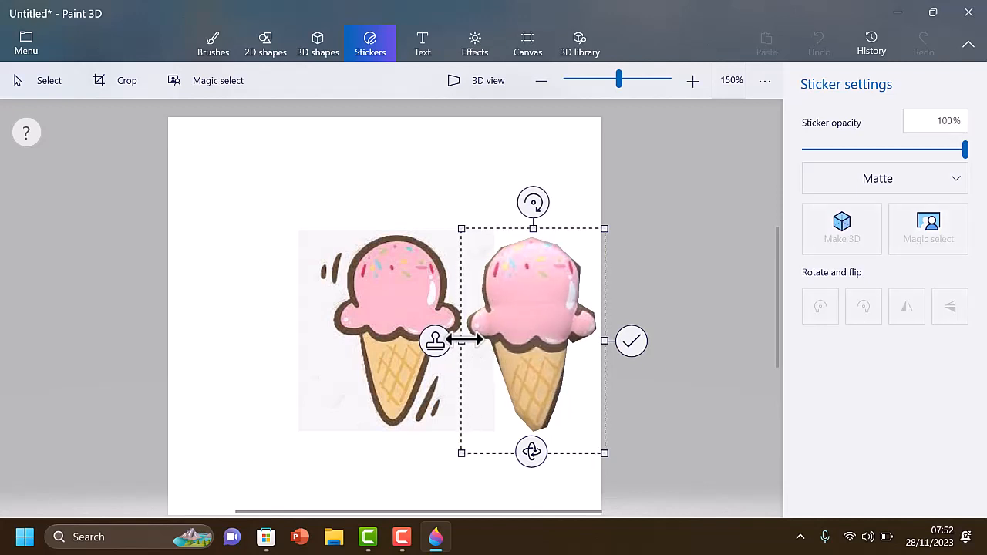
drag(526, 340, 526, 340)
click(631, 341)
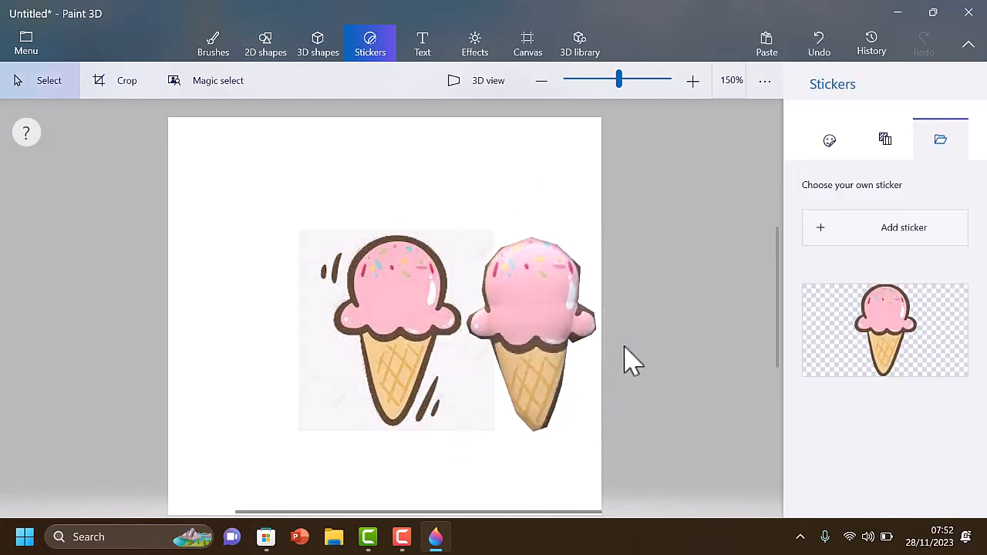
Rotate the covered ice cream model about its vertical axis to bring its front side forward
click(532, 370)
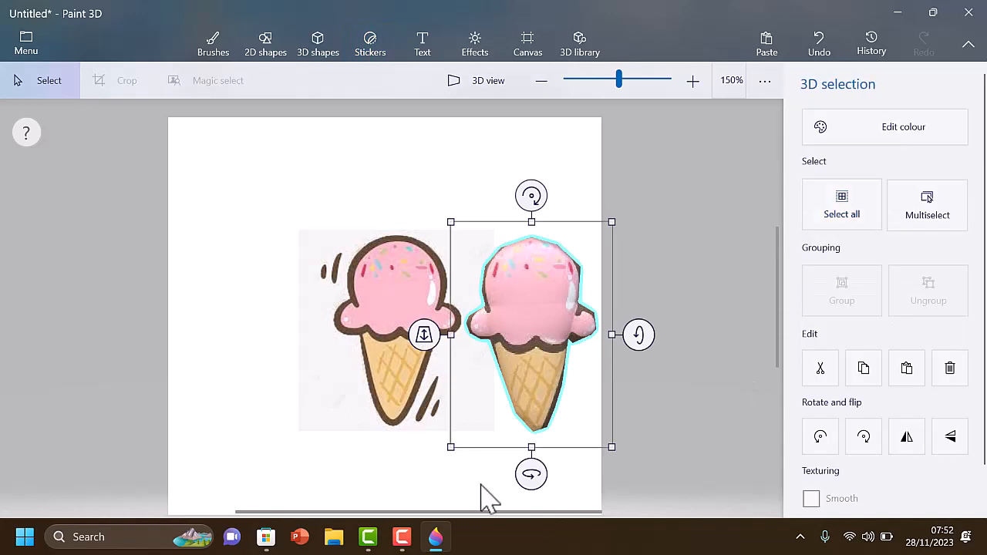
drag(535, 474, 407, 396)
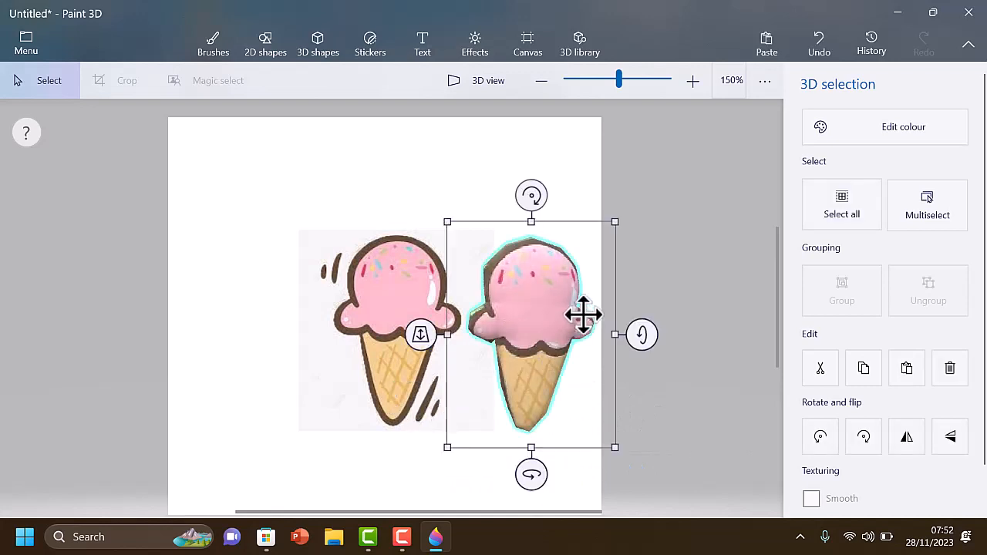
scroll(589, 256, down, 1)
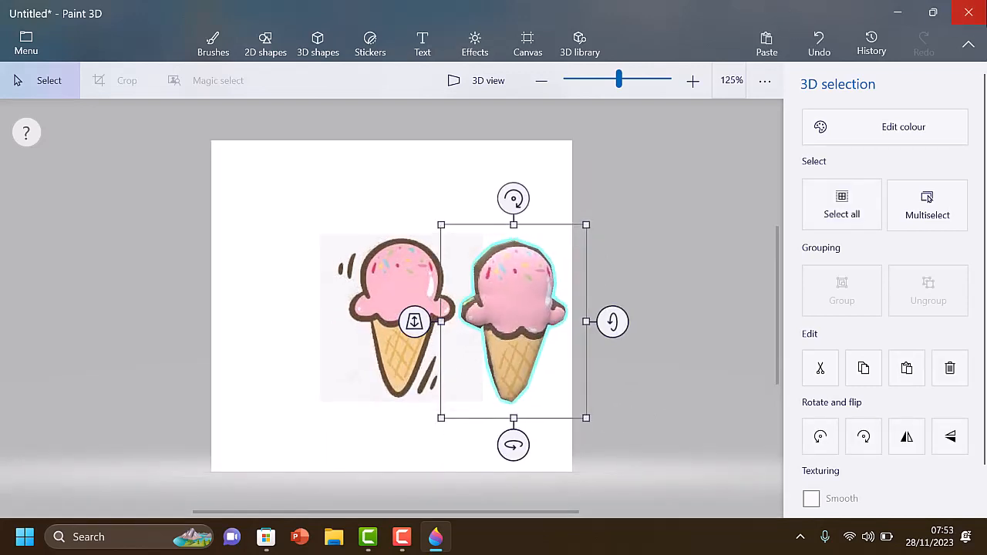
Save the work as a Paint 3D project named "eS KRIM" and minimize the window
click(12, 50)
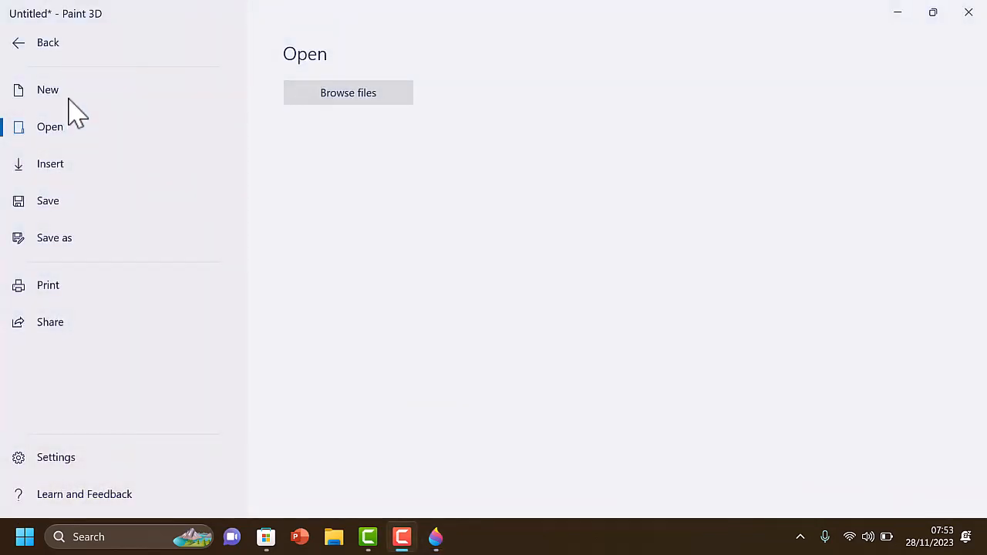
click(60, 207)
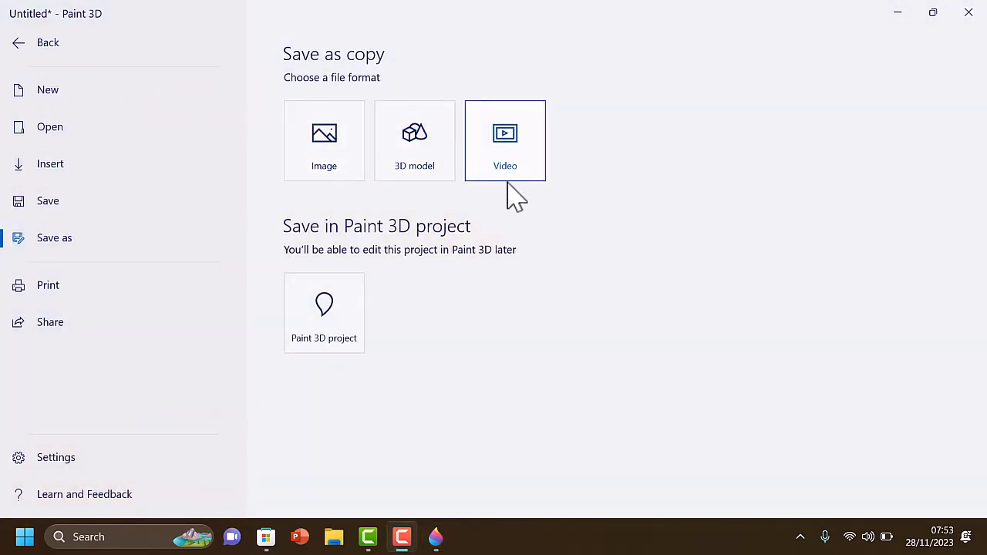
click(339, 313)
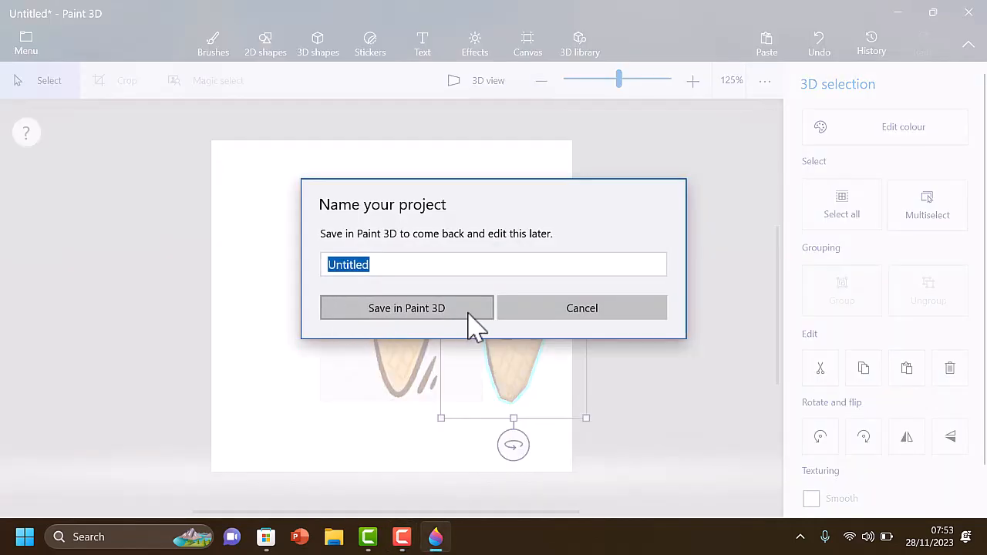
text(eS)
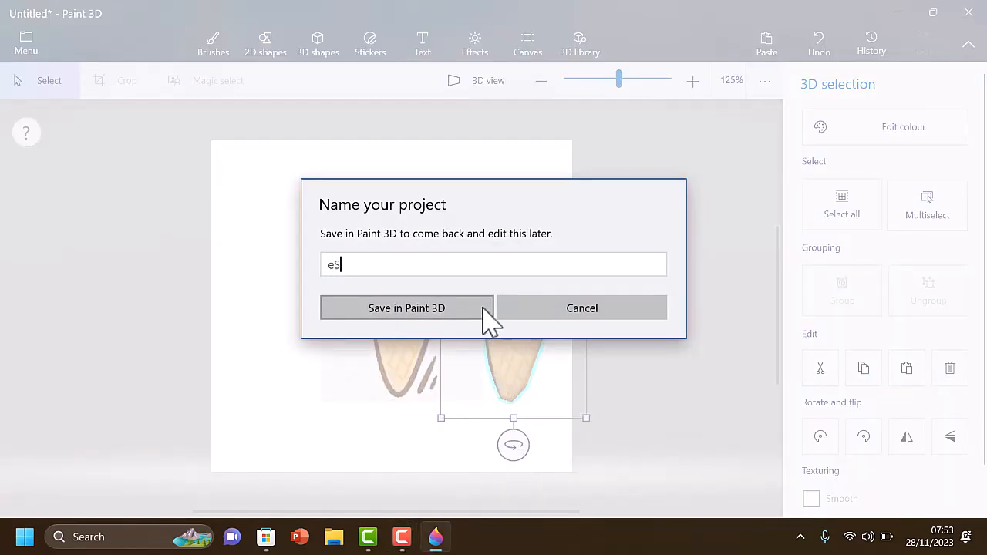
text( KRIM)
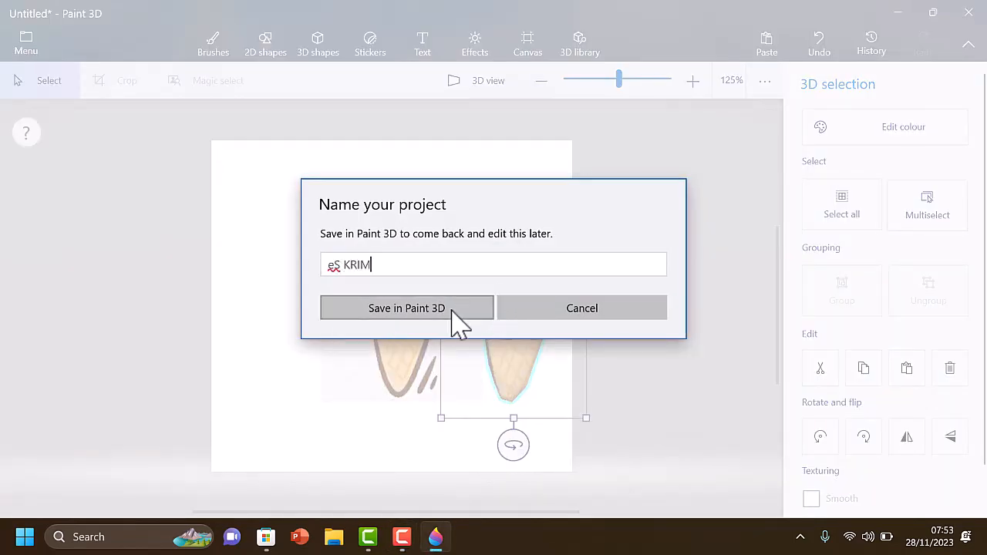
click(453, 312)
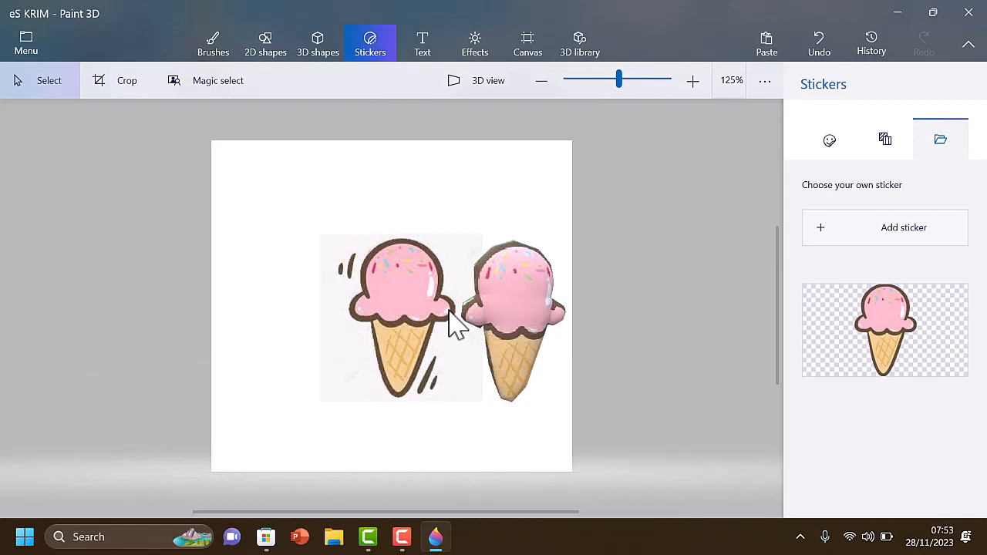
click(899, 17)
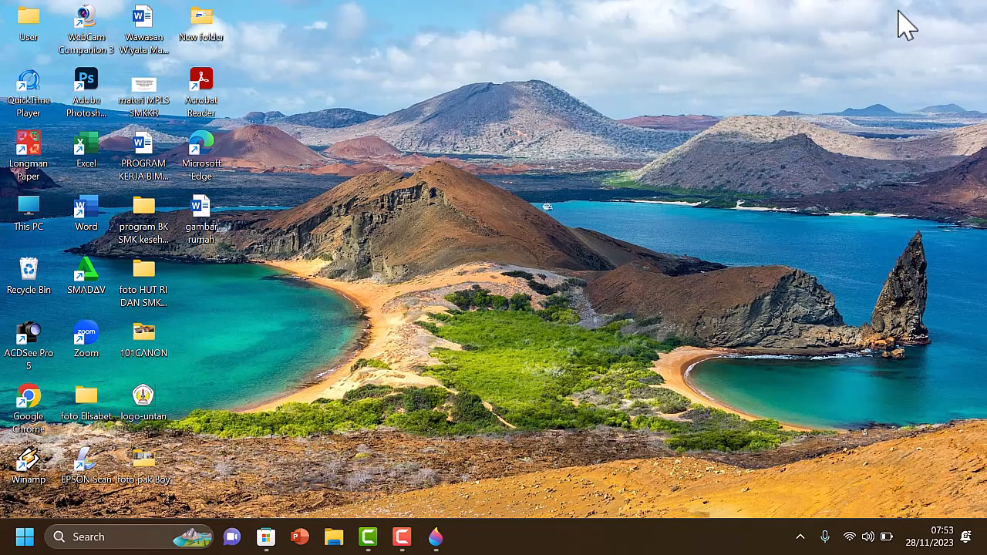